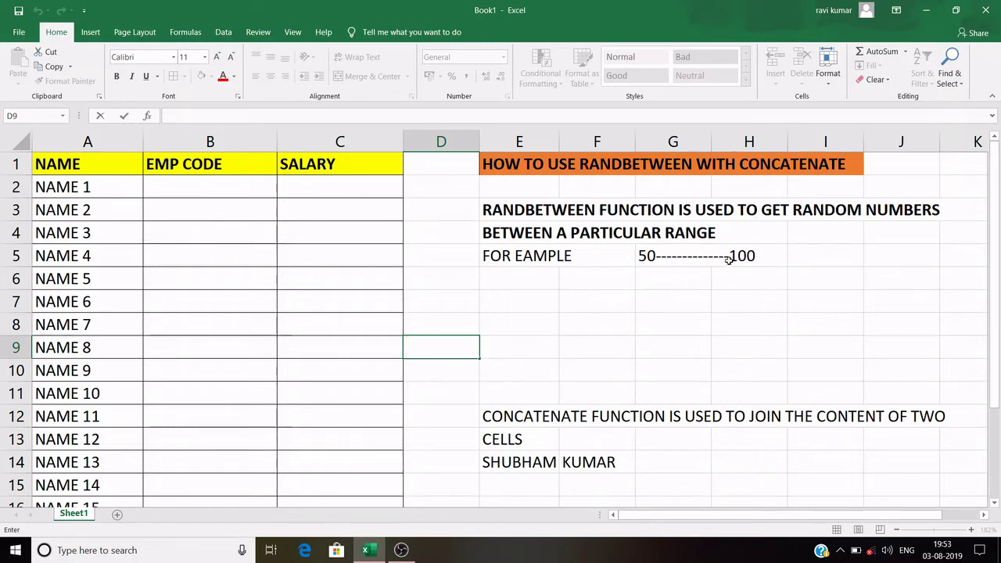
Step: Enter =RANDBETWEEN(50,100) in cell G6 and fill the formula down to G9
left_click(678, 280)
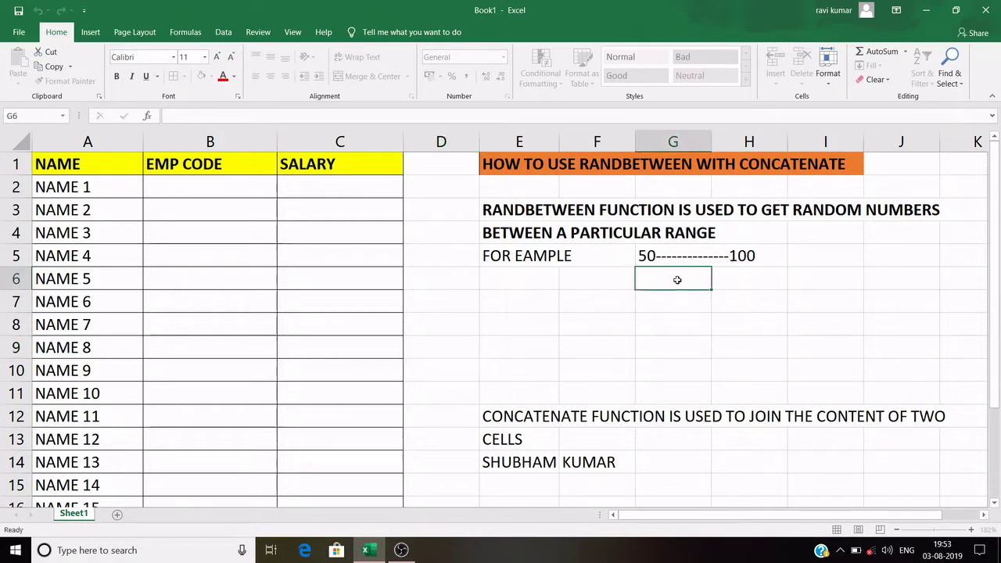
type("=")
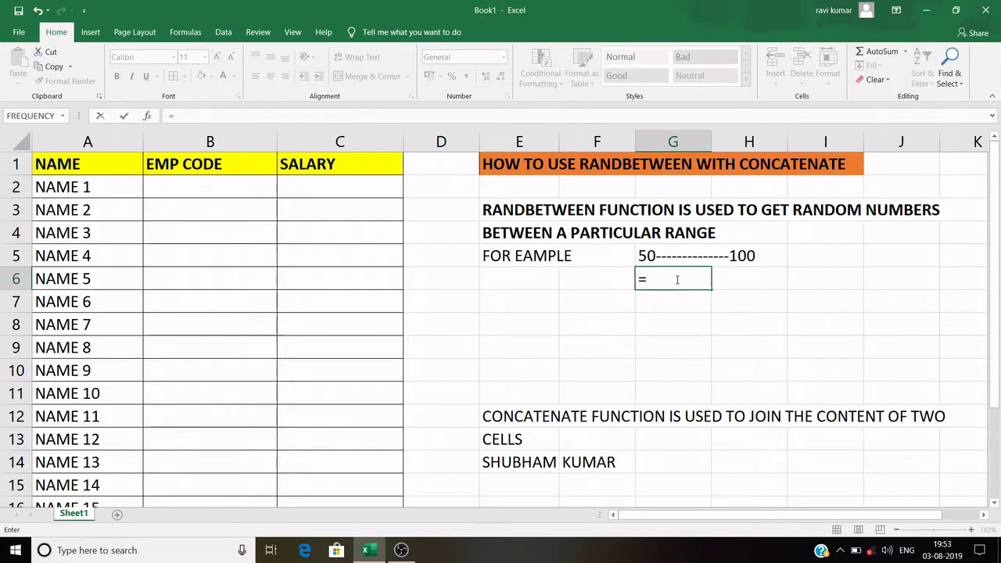
type("RAND")
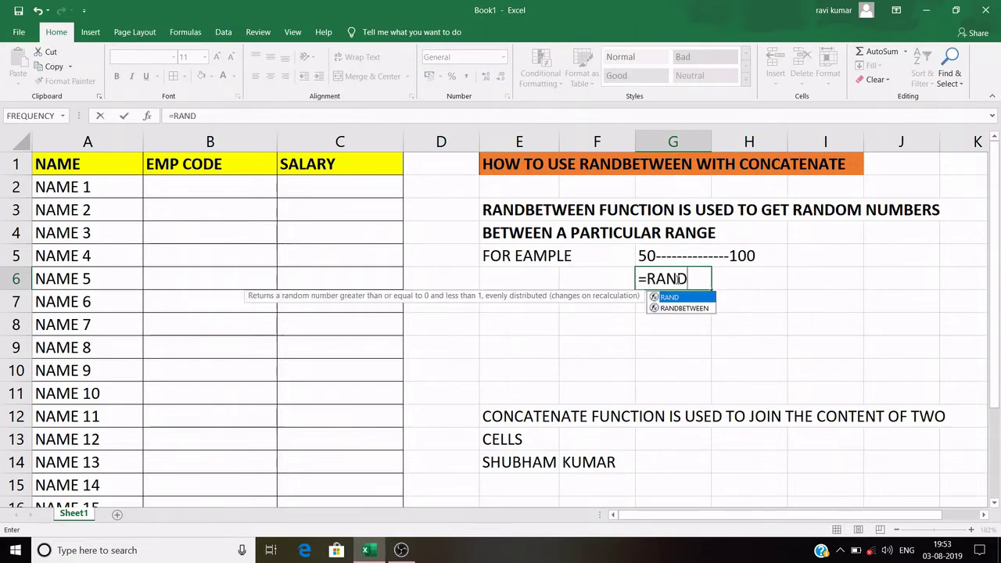
double_click(679, 309)
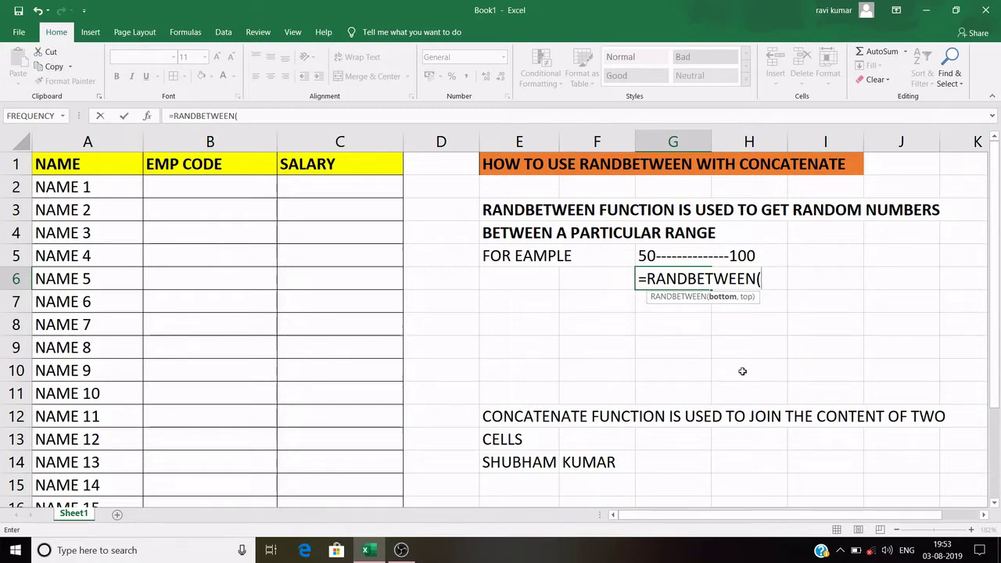
type("50")
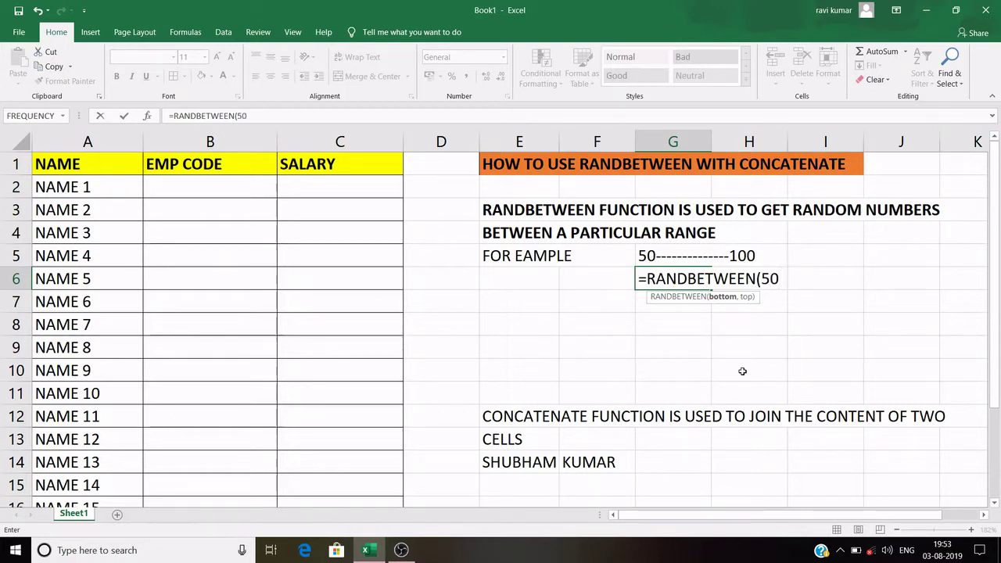
type(",")
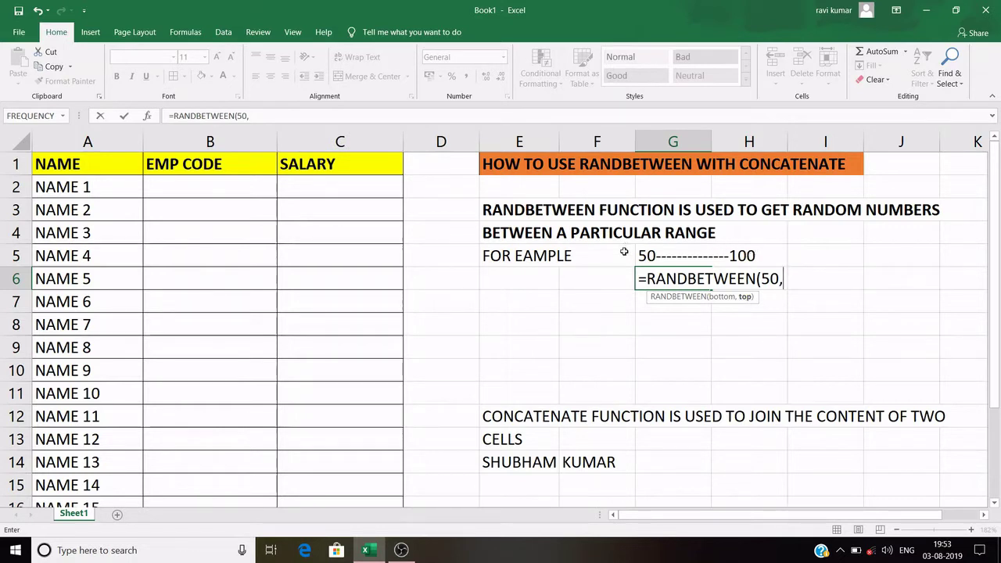
type("100")
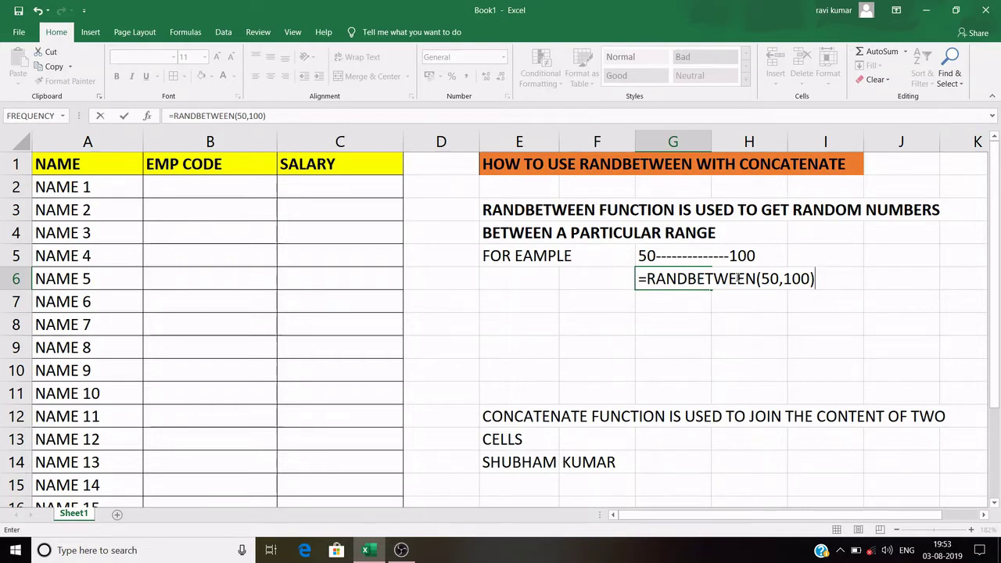
key("Return")
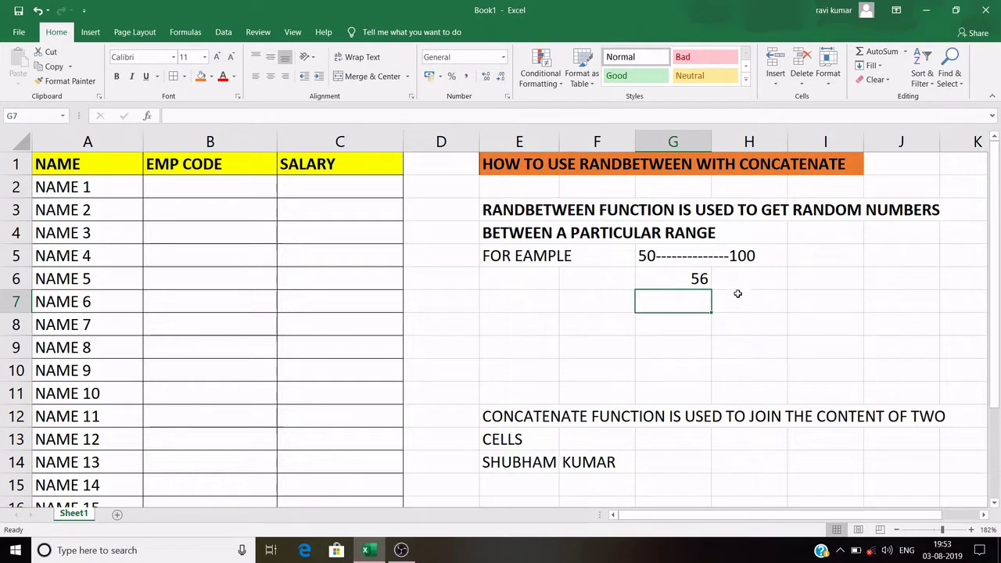
left_click(700, 279)
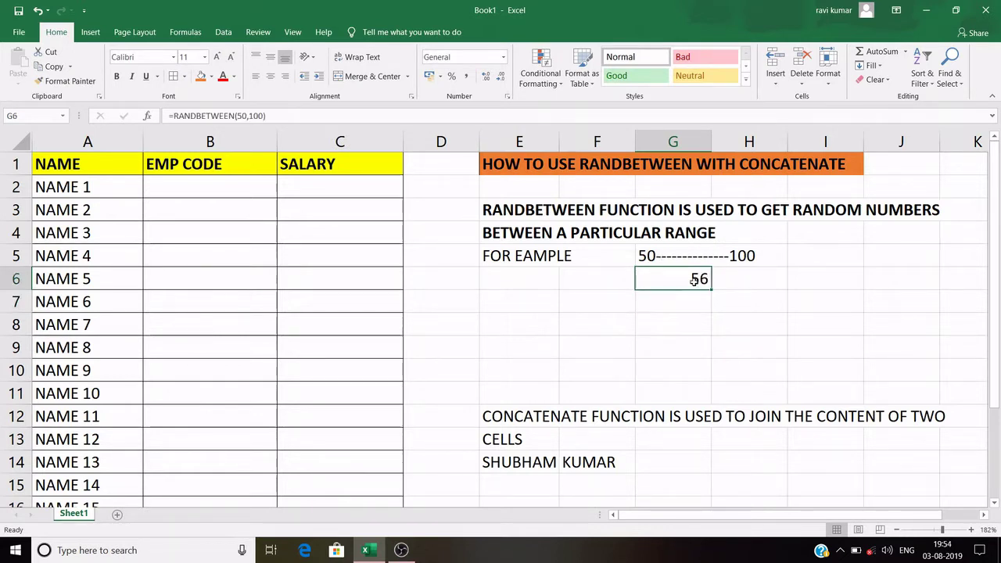
left_click_drag(711, 289, 712, 359)
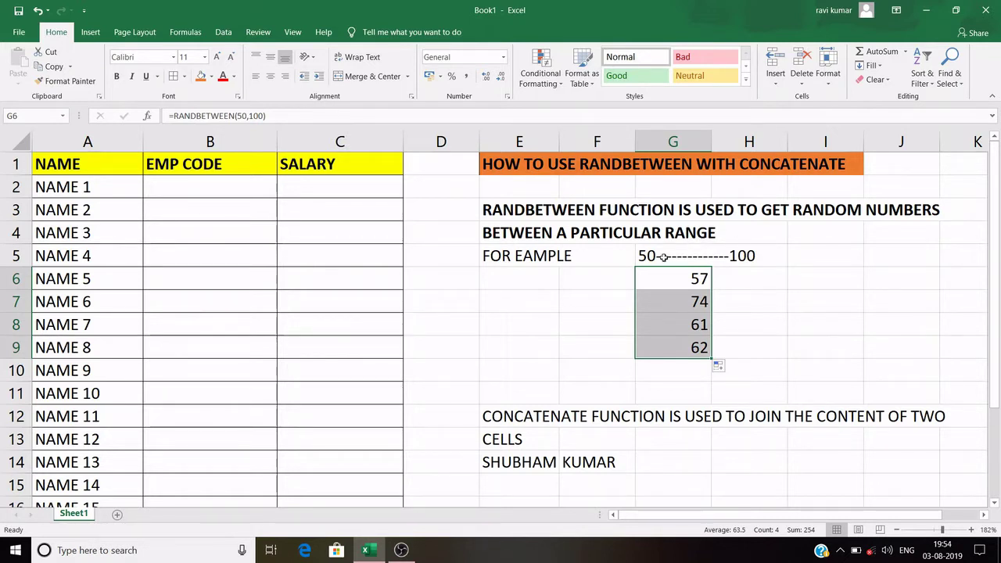
Step: Join the two name cells with =CONCATENATE(E14,F14) in G14 and widen column G slightly
left_click(654, 430)
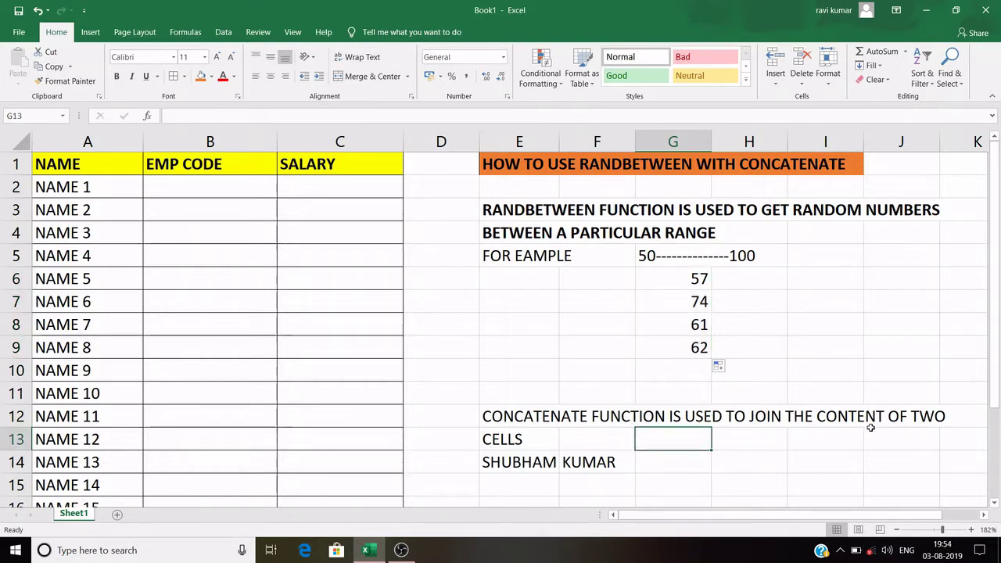
left_click(511, 462)
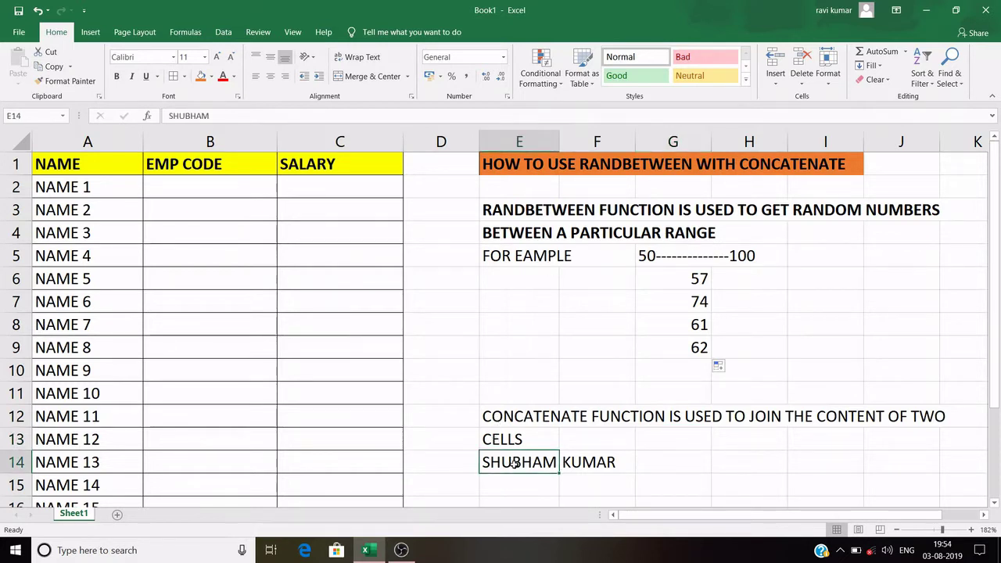
left_click(583, 467)
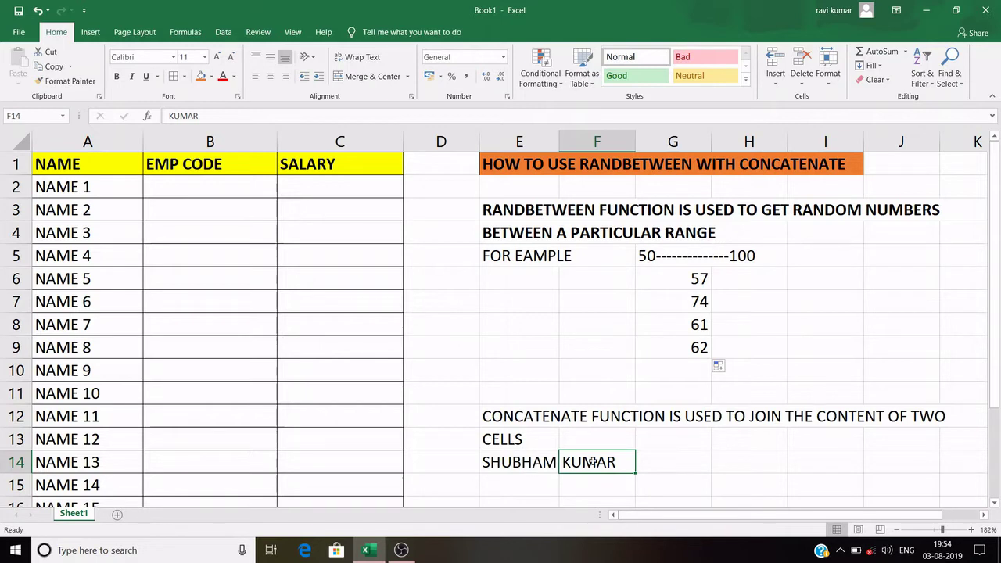
left_click(686, 461)
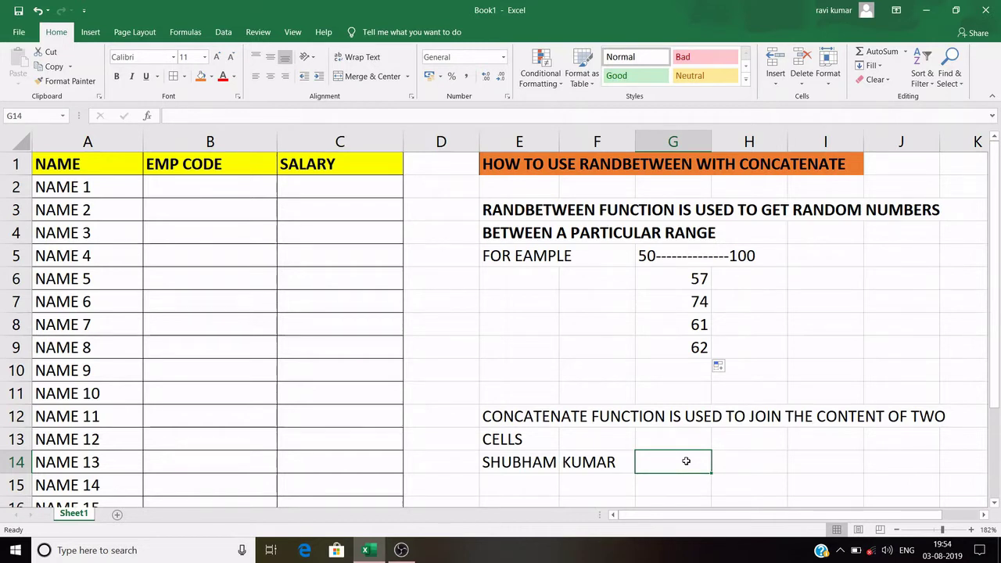
type("=CO")
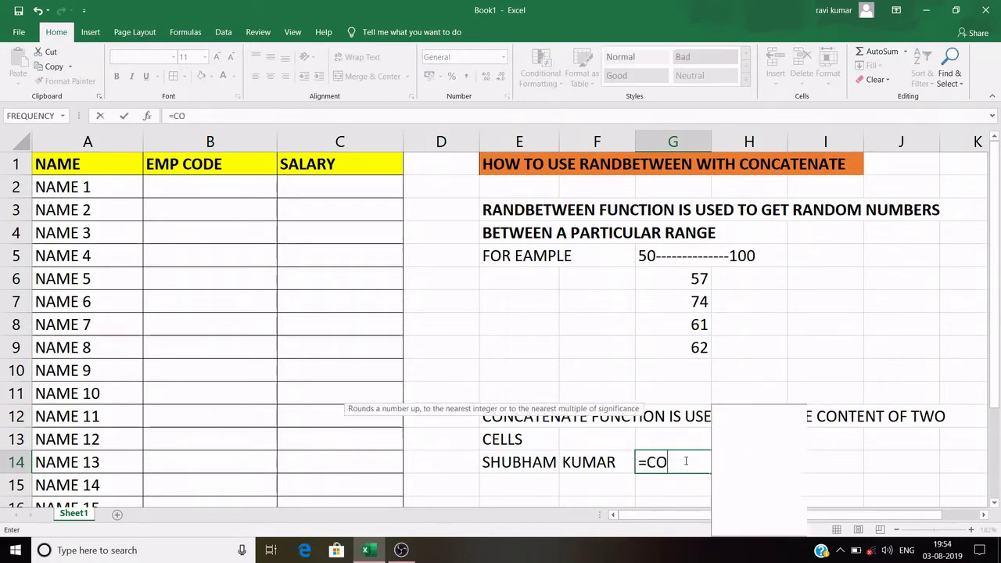
type("NCA")
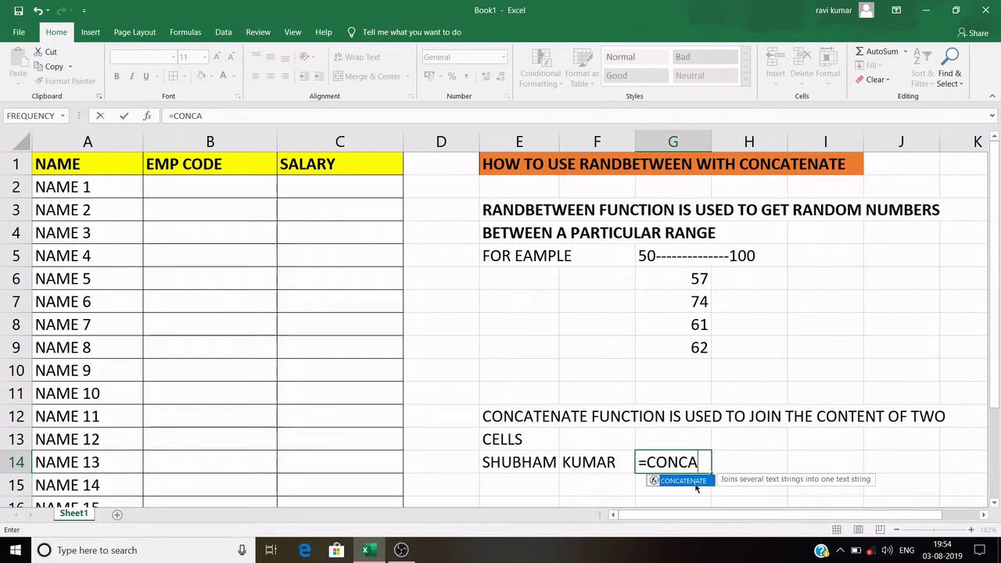
double_click(693, 481)
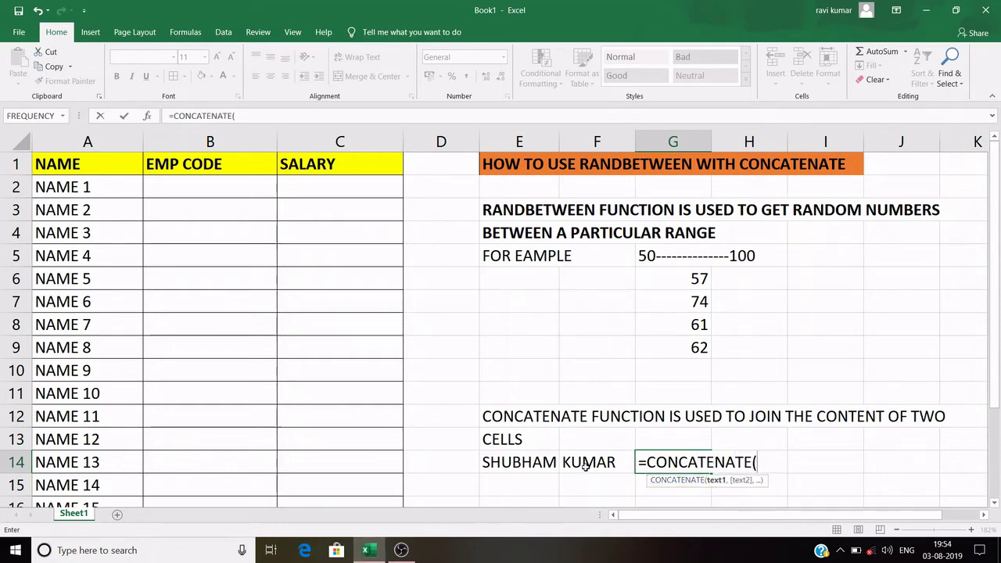
left_click(538, 462)
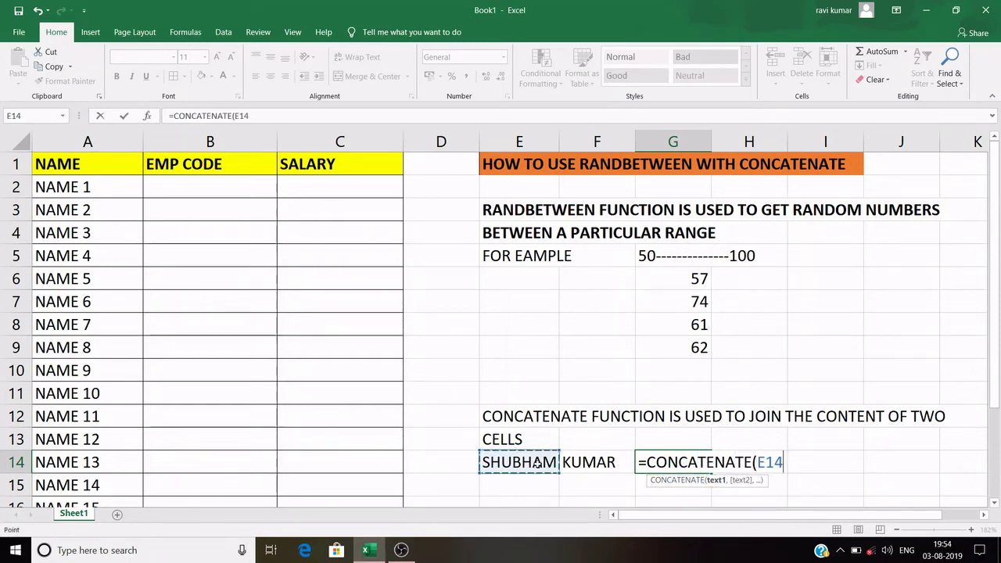
type(",")
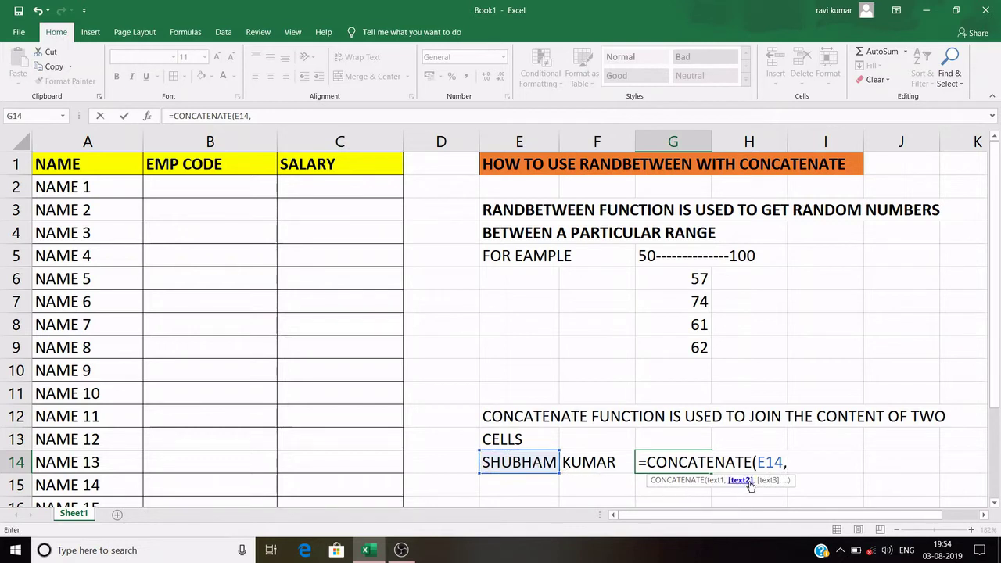
left_click(608, 461)
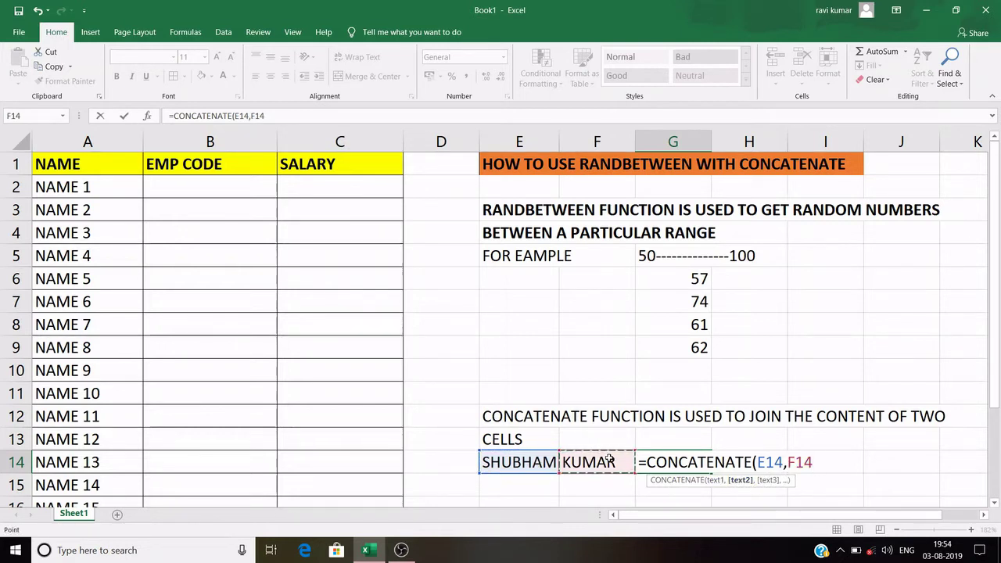
type(")")
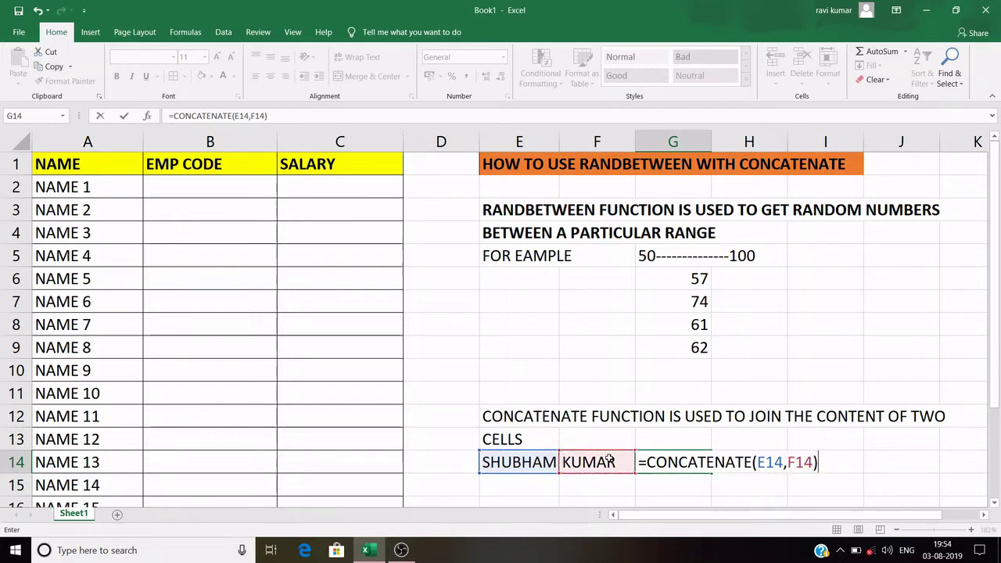
key("Return")
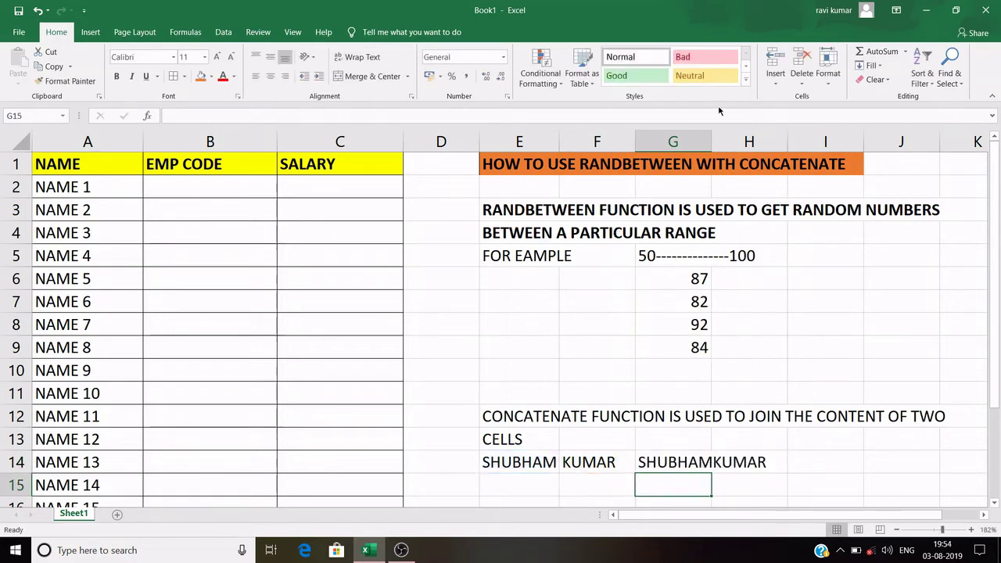
left_click_drag(711, 144, 731, 143)
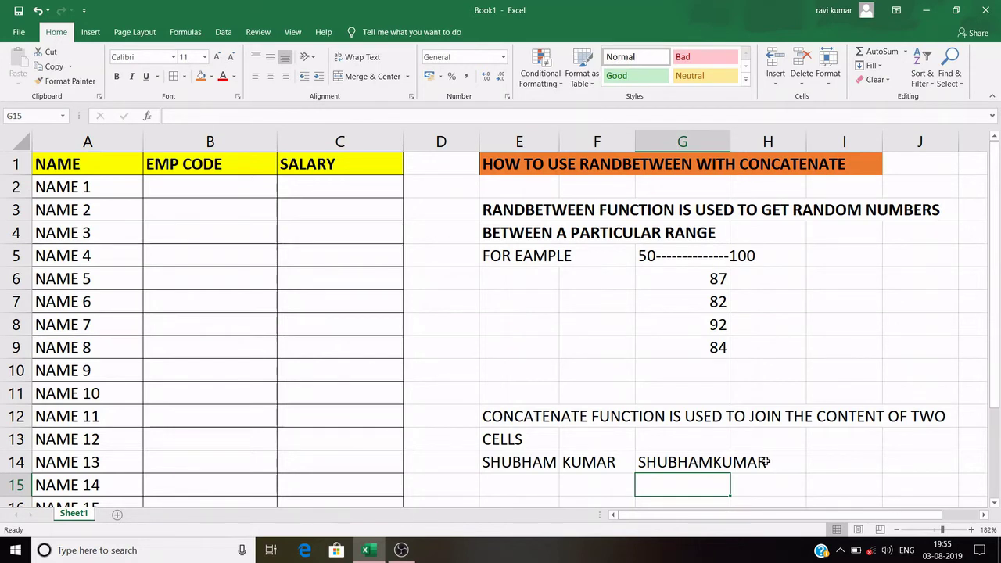
Step: Insert a space between the joined names by changing the G14 formula to =CONCATENATE(E14," ",F14)
double_click(659, 463)
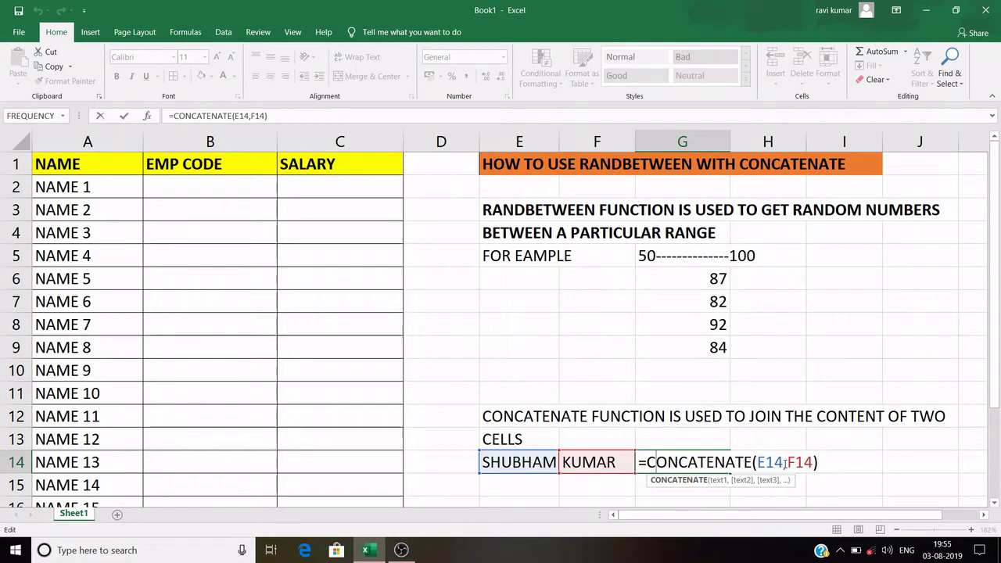
key("Return")
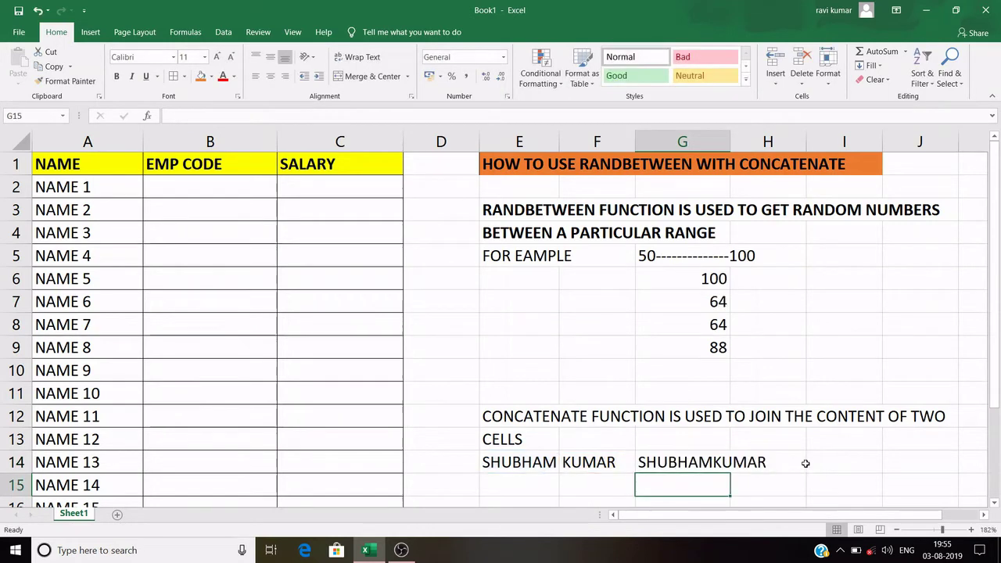
double_click(721, 459)
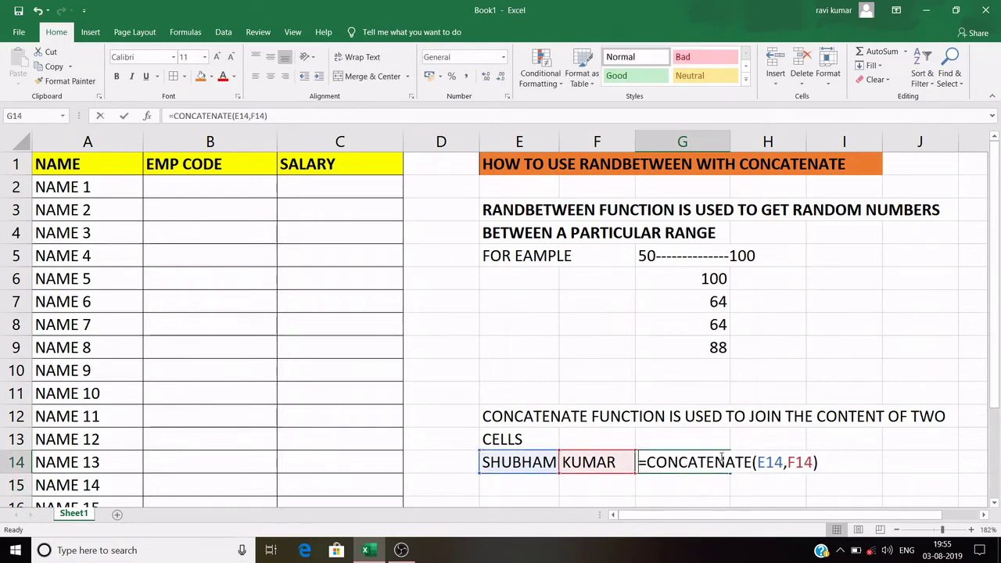
left_click(786, 462)
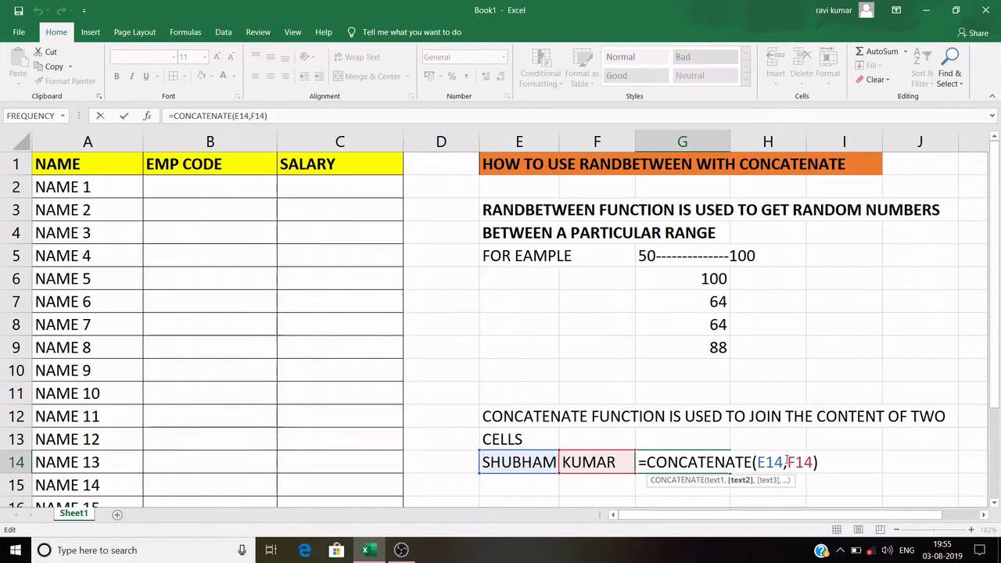
type("\" \"")
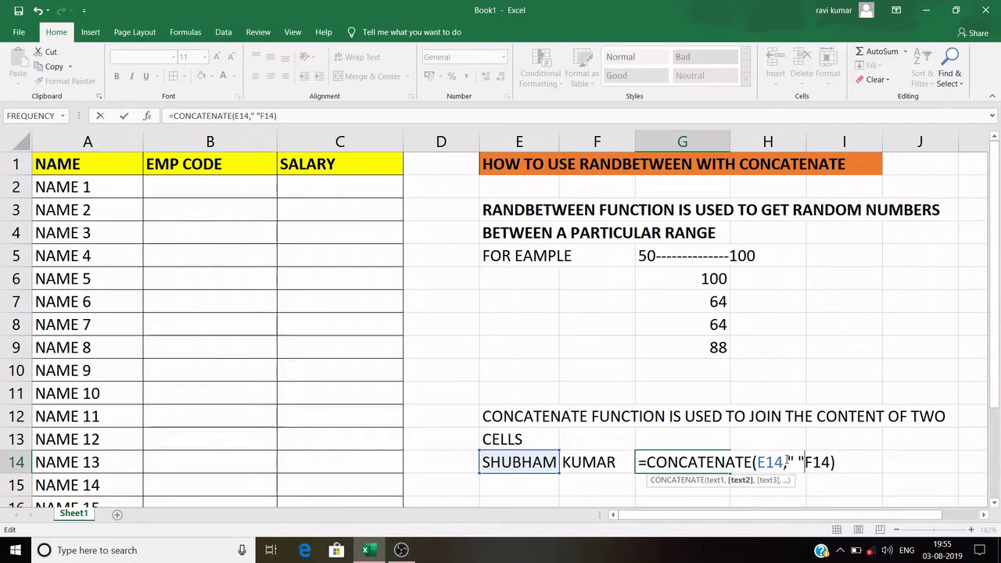
type(",")
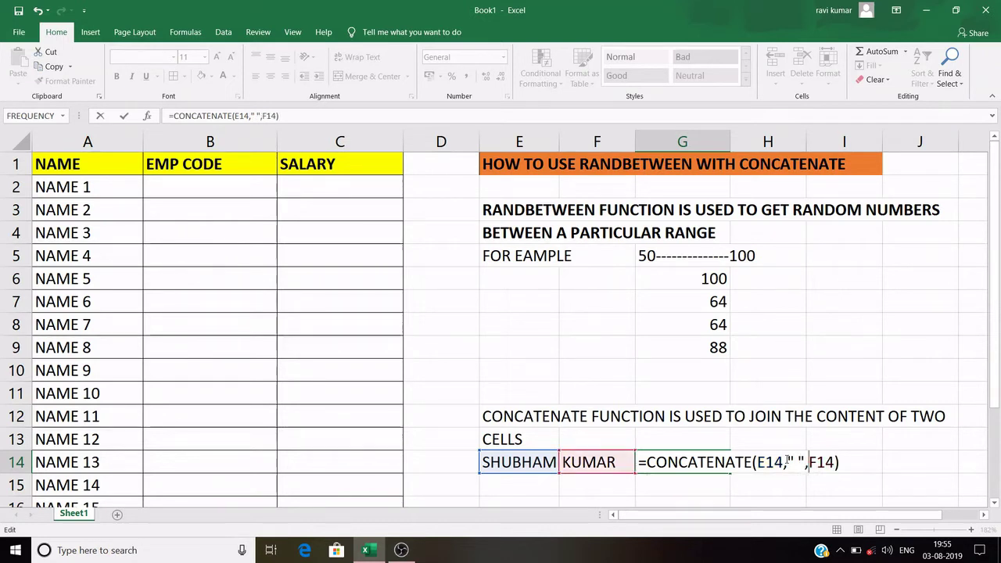
key("Return")
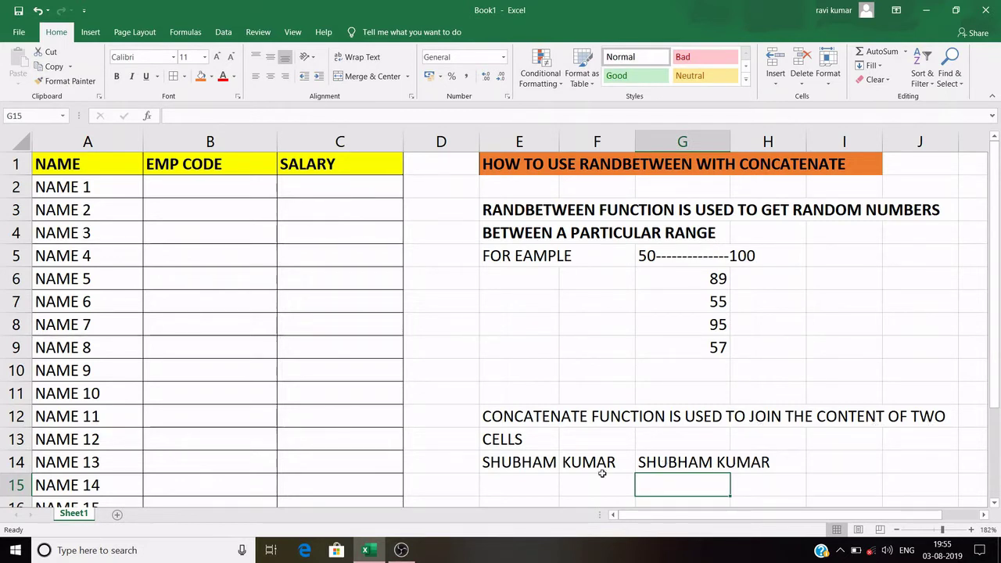
left_click(567, 466)
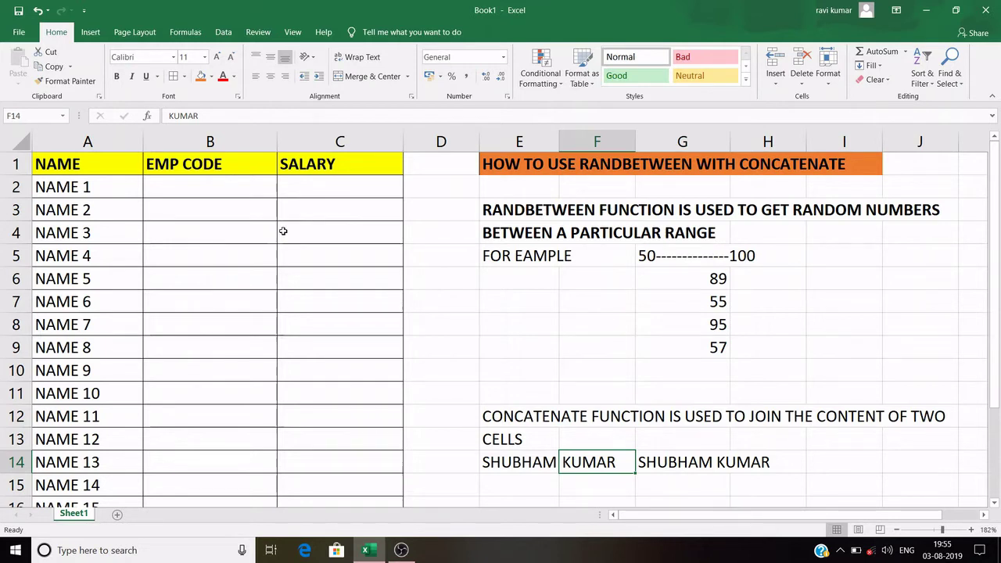
Step: Enter =RANDBETWEEN(15000,25000) in cell C2 as the first employee's salary
left_click(338, 183)
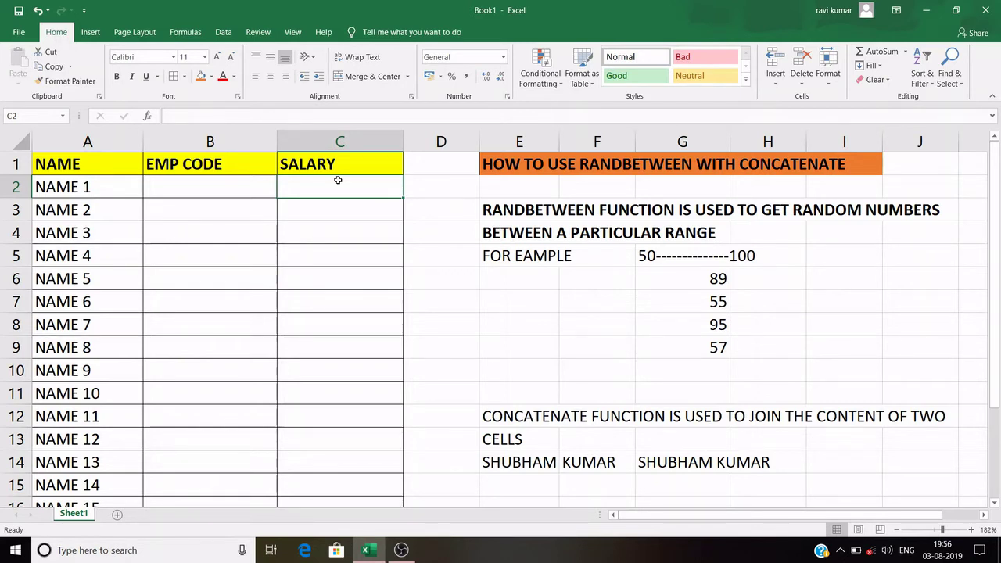
type("=RA")
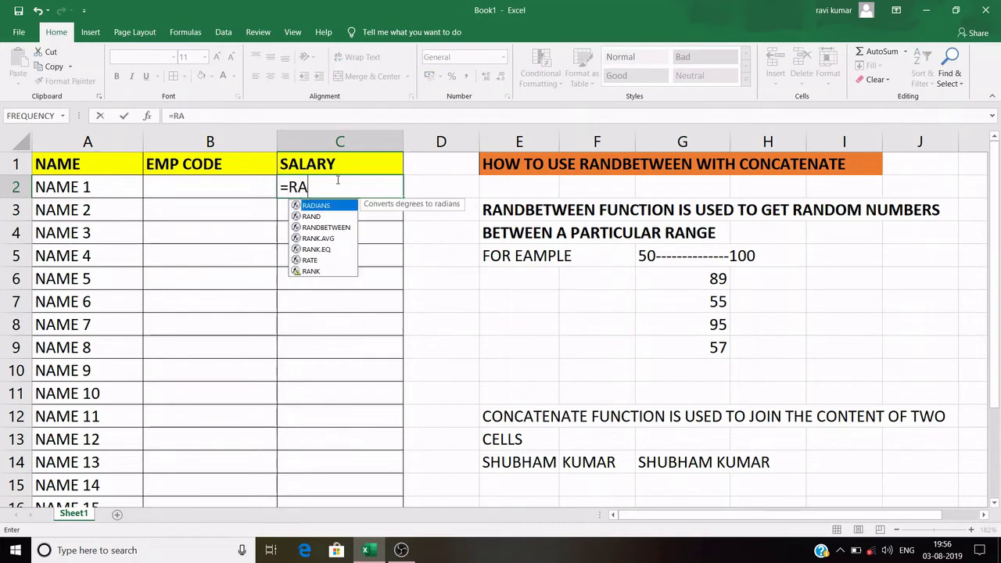
type("N")
left_click(308, 217)
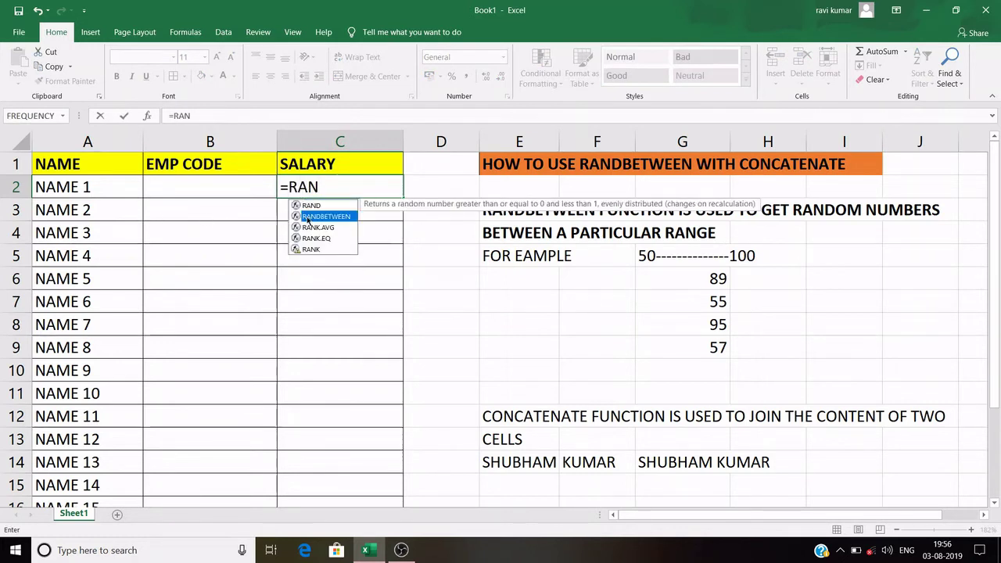
double_click(311, 217)
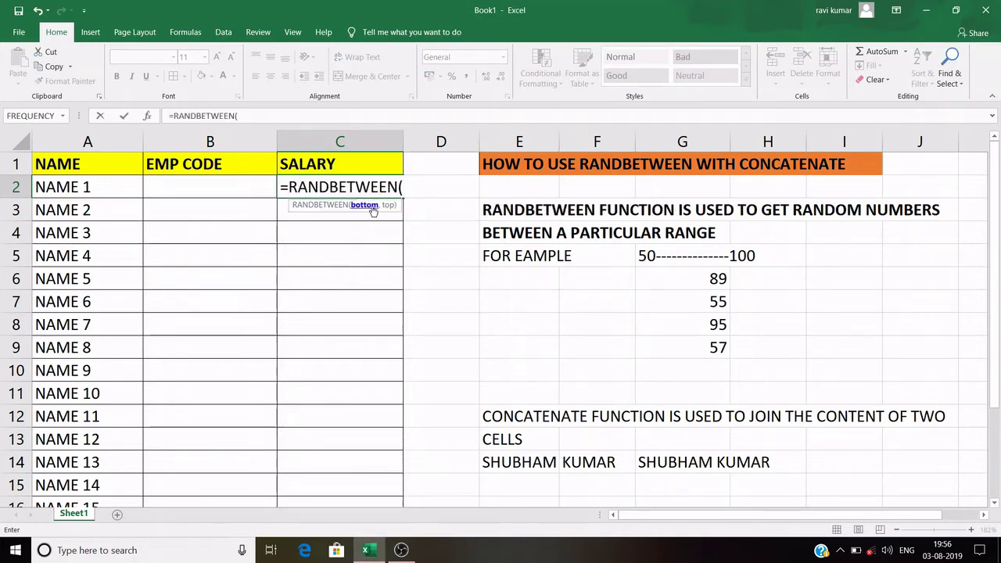
type("1500")
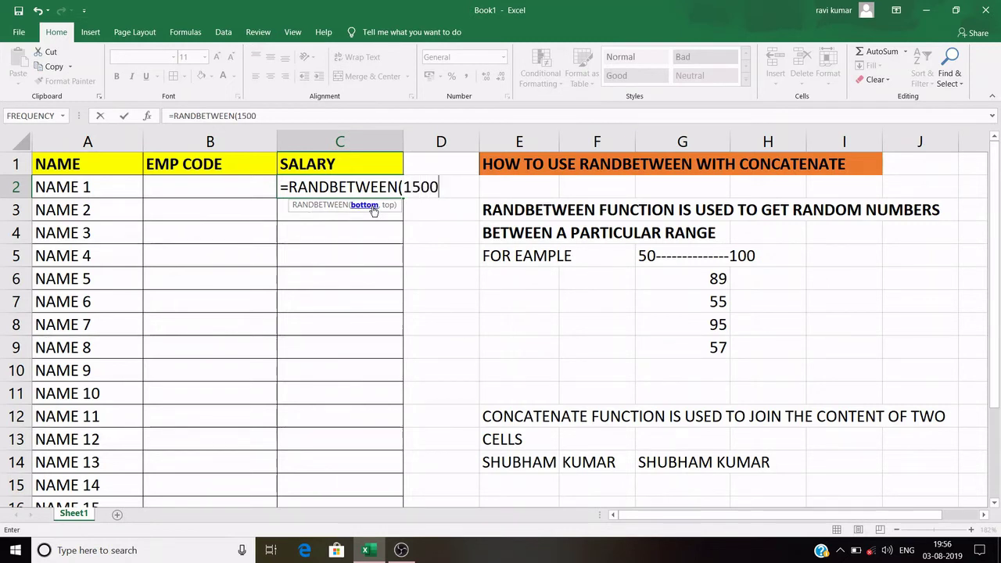
type("0,2")
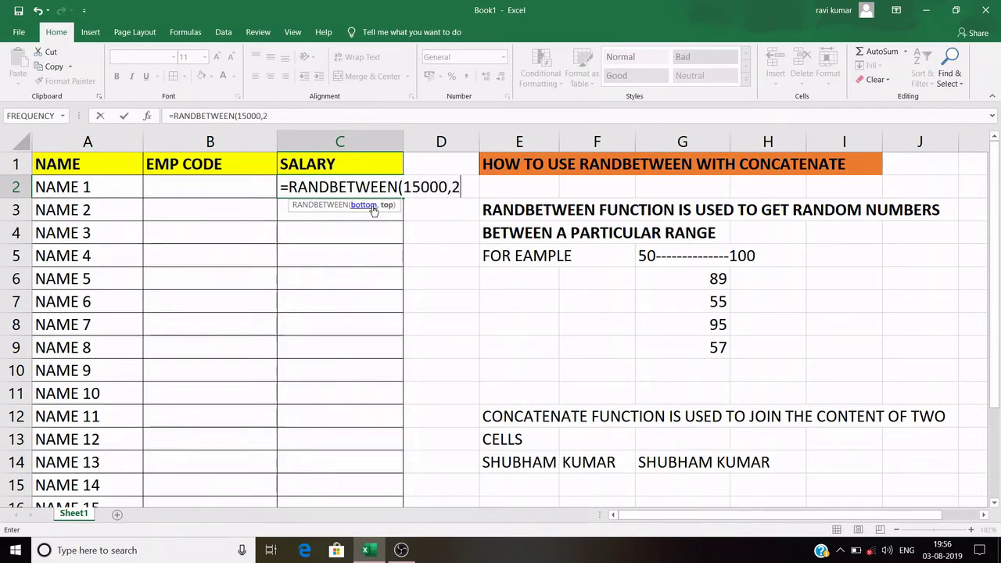
type("5000)")
key("Return")
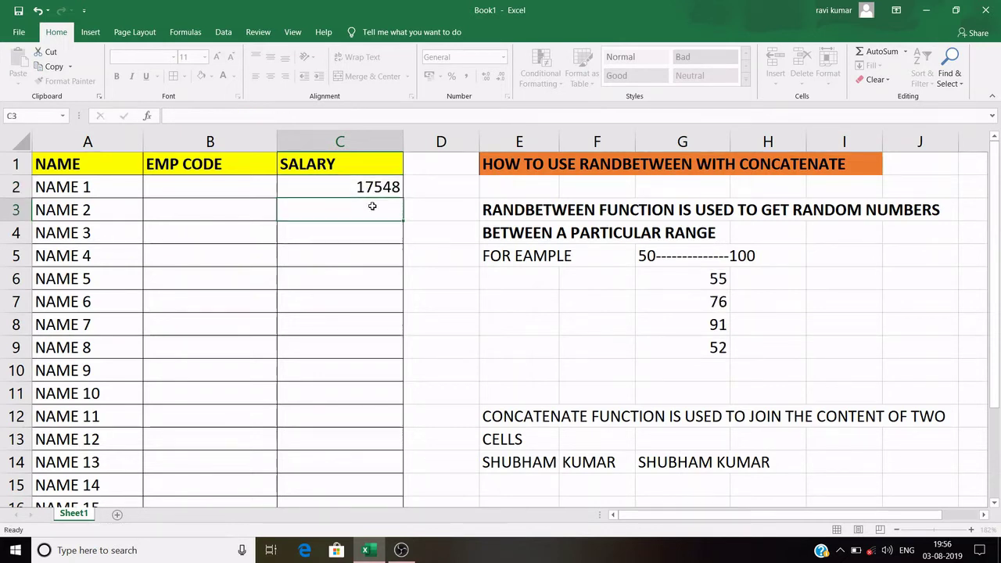
Step: Fill the RANDBETWEEN salary formula from C2 down to C20
left_click(373, 187)
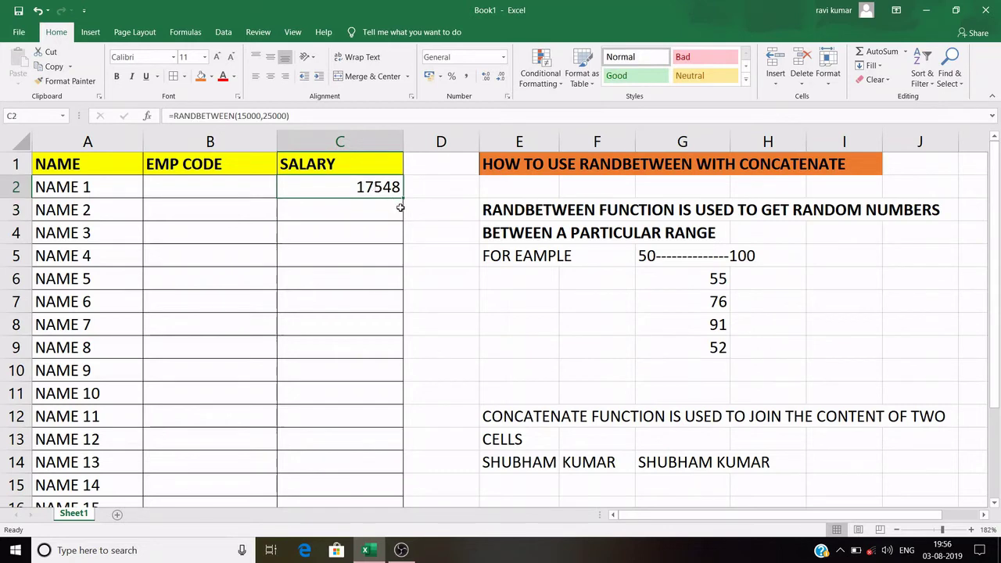
left_click_drag(403, 199, 394, 470)
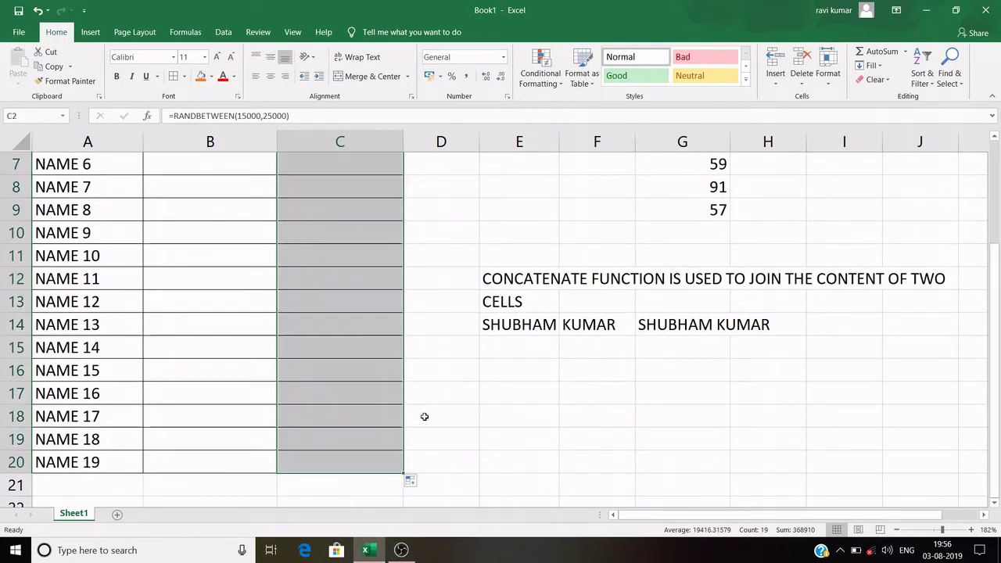
scroll(464, 421, "up", 2)
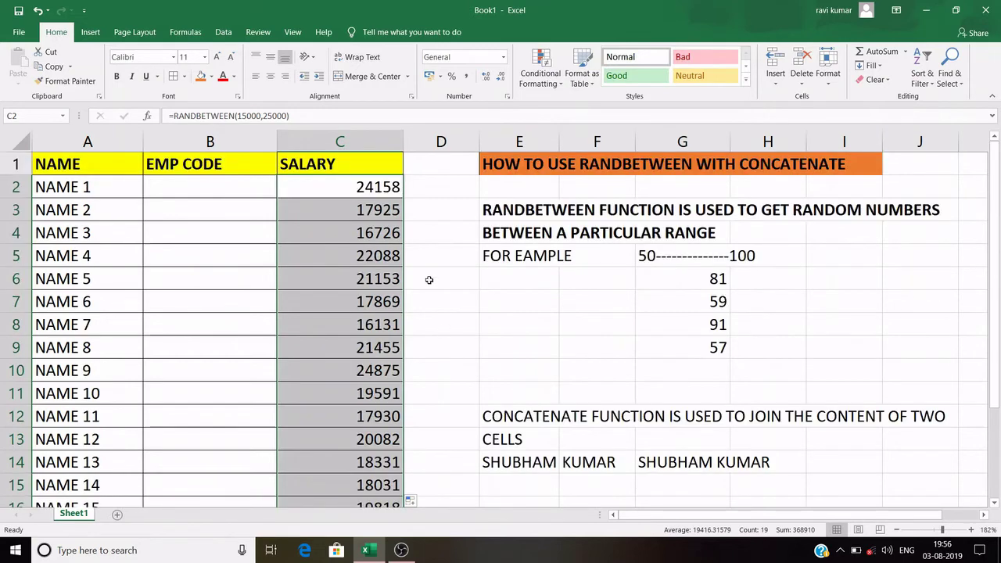
left_click(428, 280)
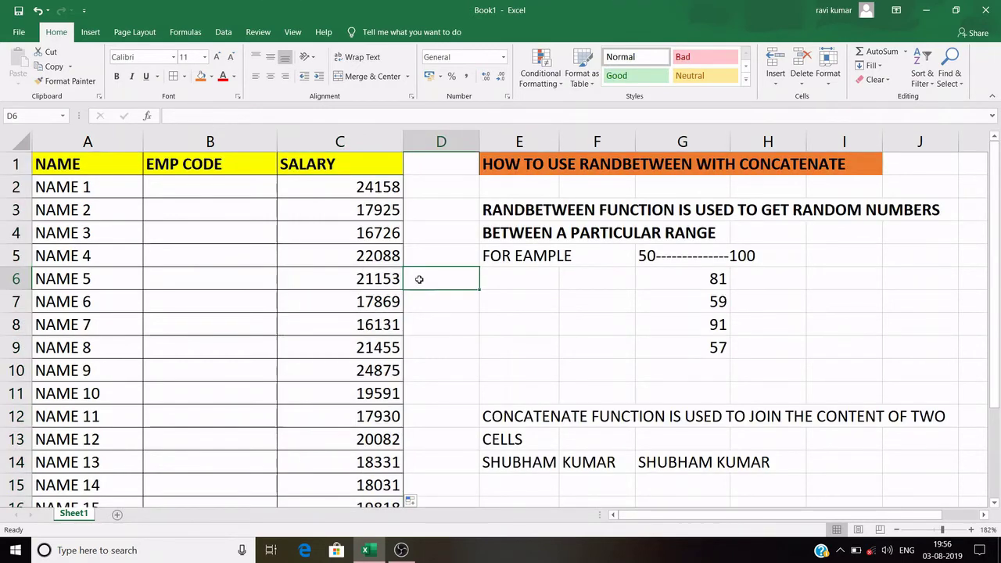
Step: Insert CONCATENATE( in front of the RANDBETWEEN function in the C2 formula
left_click(378, 183)
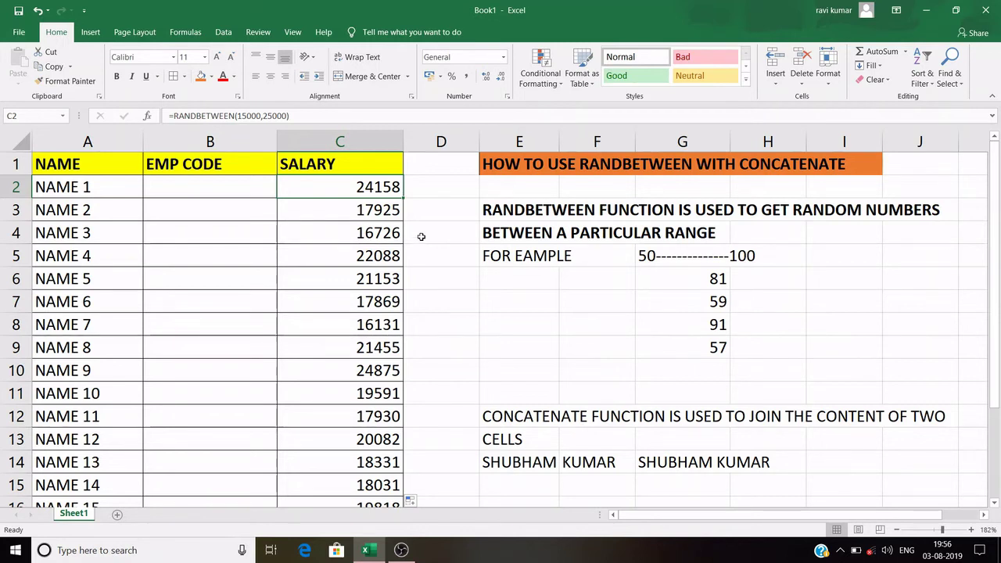
double_click(396, 187)
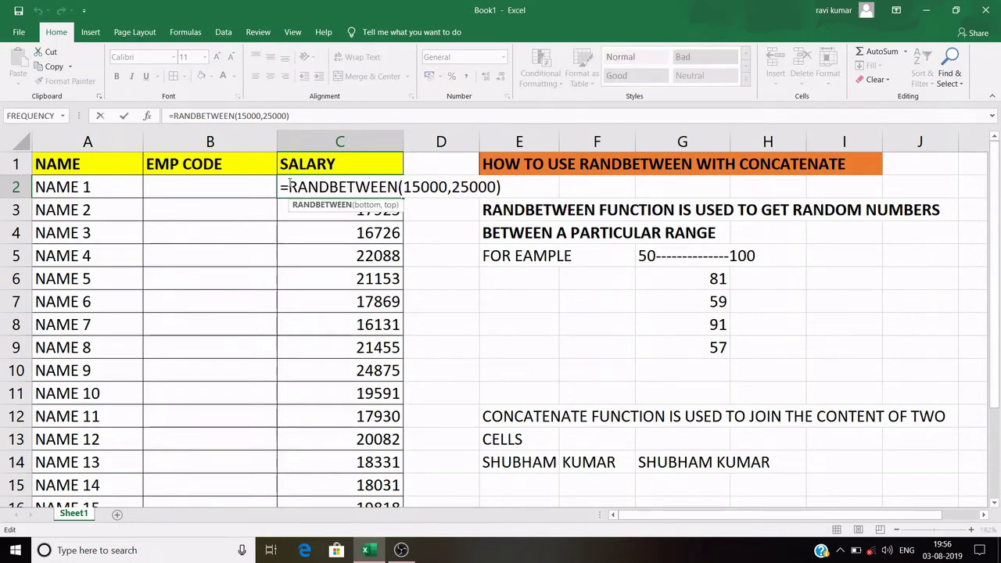
key("Home")
key("Right")
type("CONC")
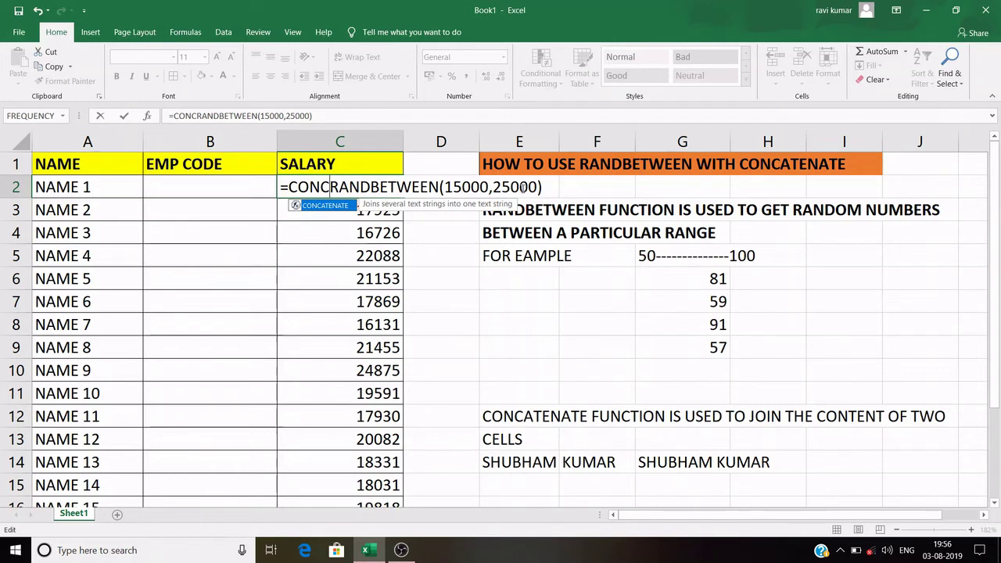
double_click(326, 206)
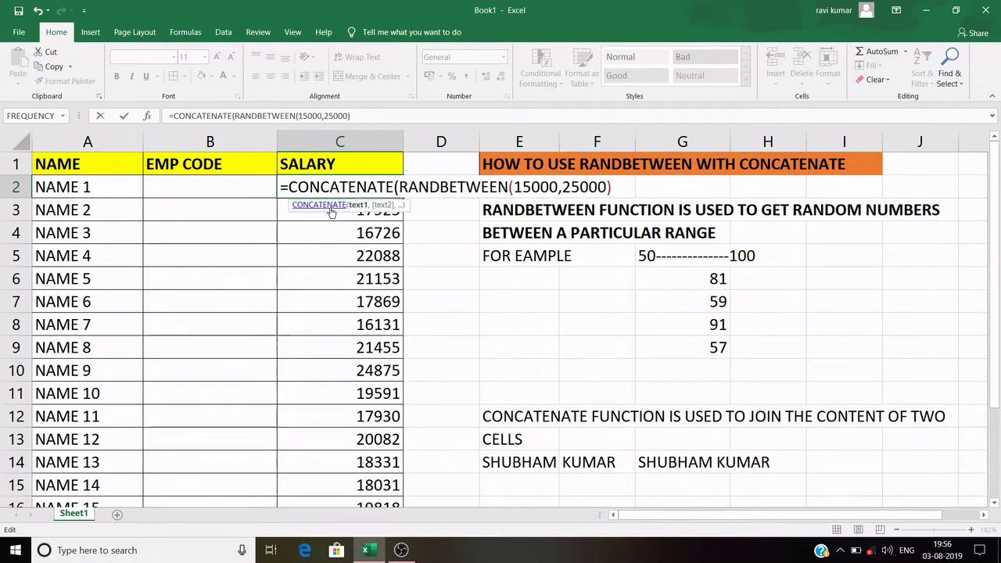
Step: Change the RANDBETWEEN limits in the C2 formula to 150 and 250
left_click(557, 186)
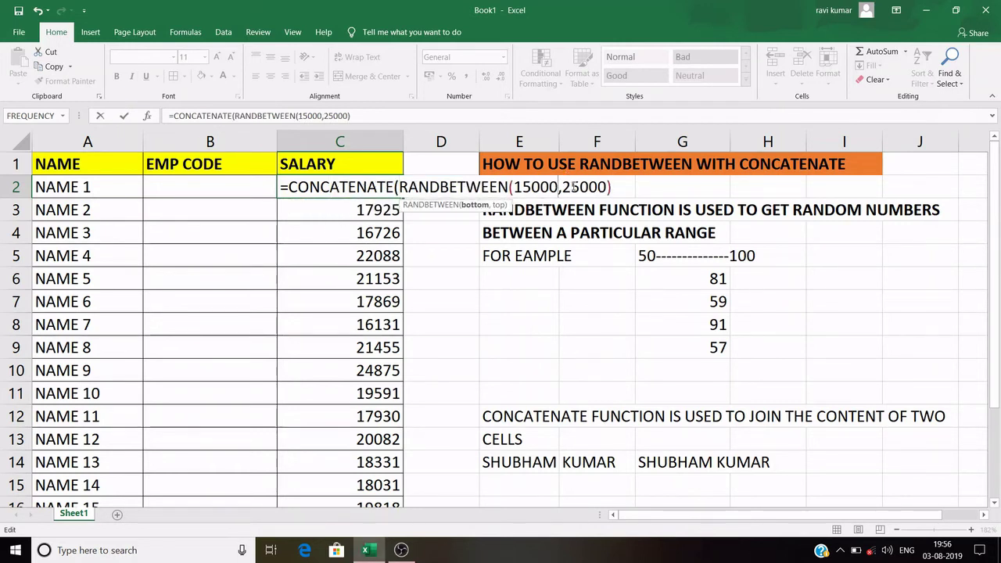
key("BackSpace")
key("BackSpace")
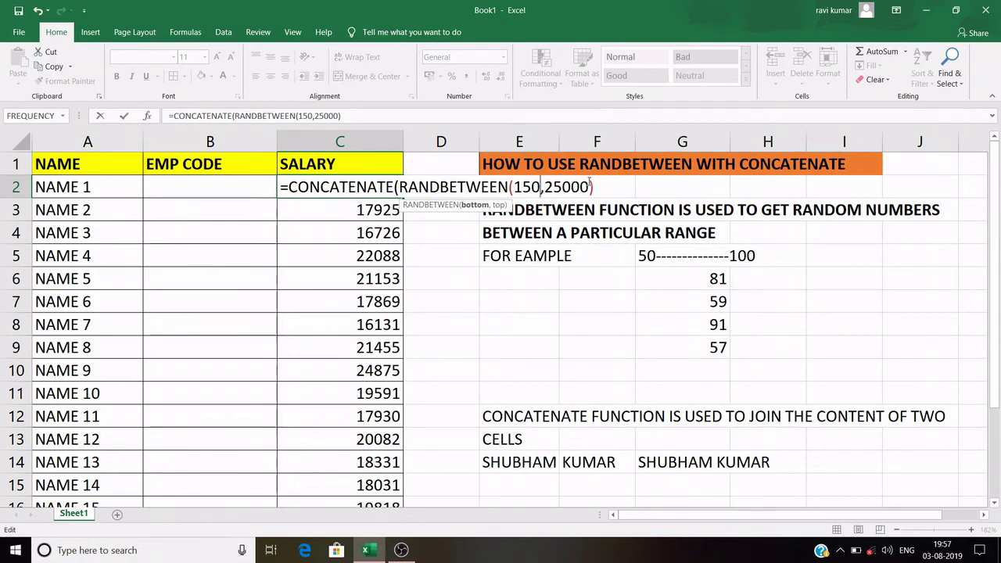
left_click(590, 187)
key("BackSpace")
key("BackSpace")
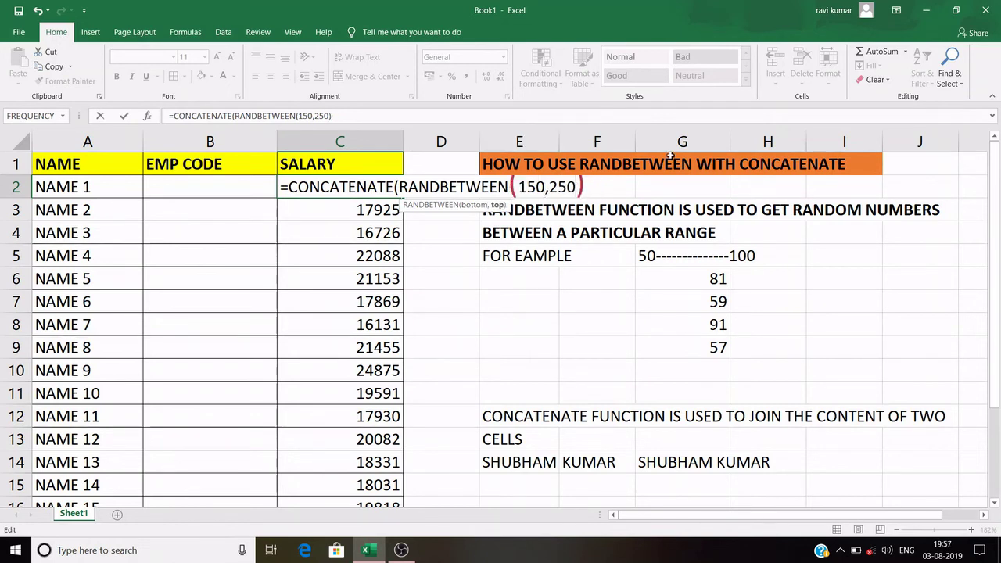
Step: Add "00" as the second text, completing the C2 formula as =CONCATENATE(RANDBETWEEN(150,250),"00")
left_click(609, 179)
type(",")
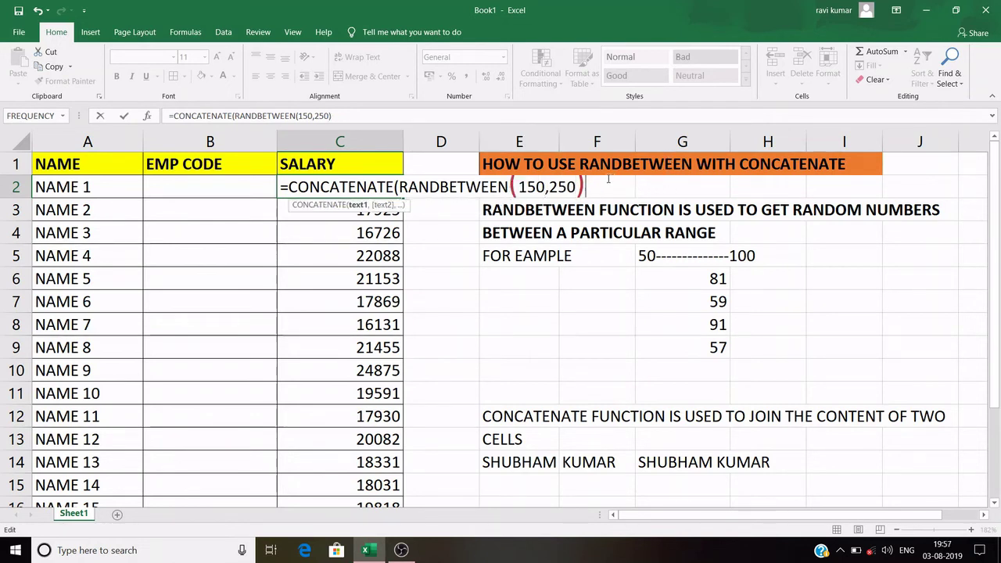
type("\"")
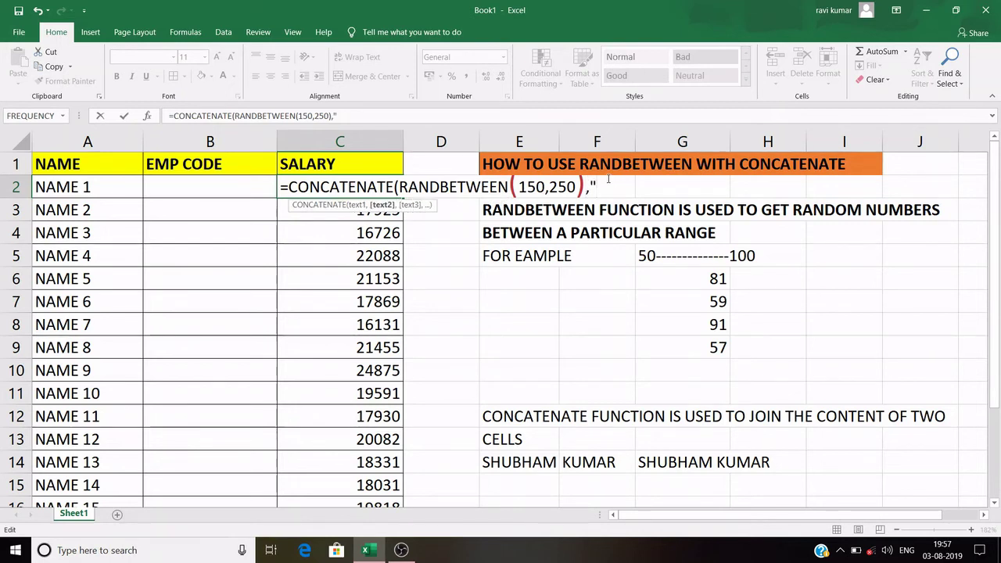
type("00\")")
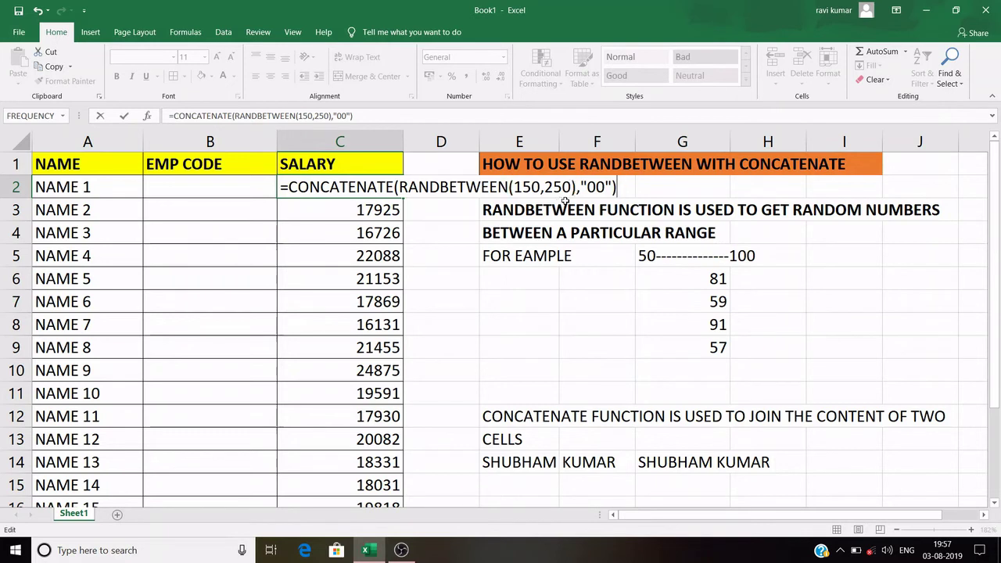
key("Return")
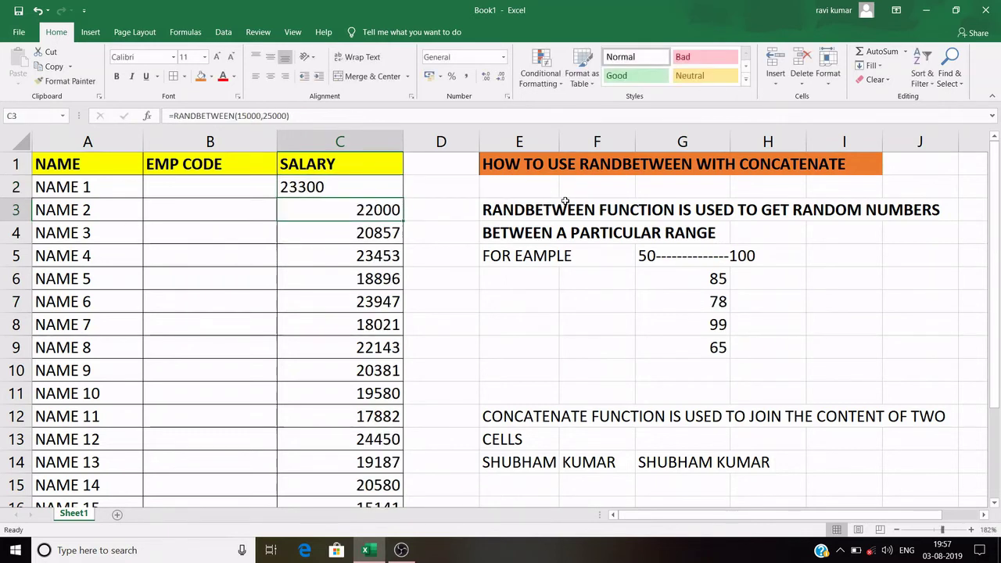
Step: Fill the CONCATENATE salary formula from C2 down through C20
double_click(325, 188)
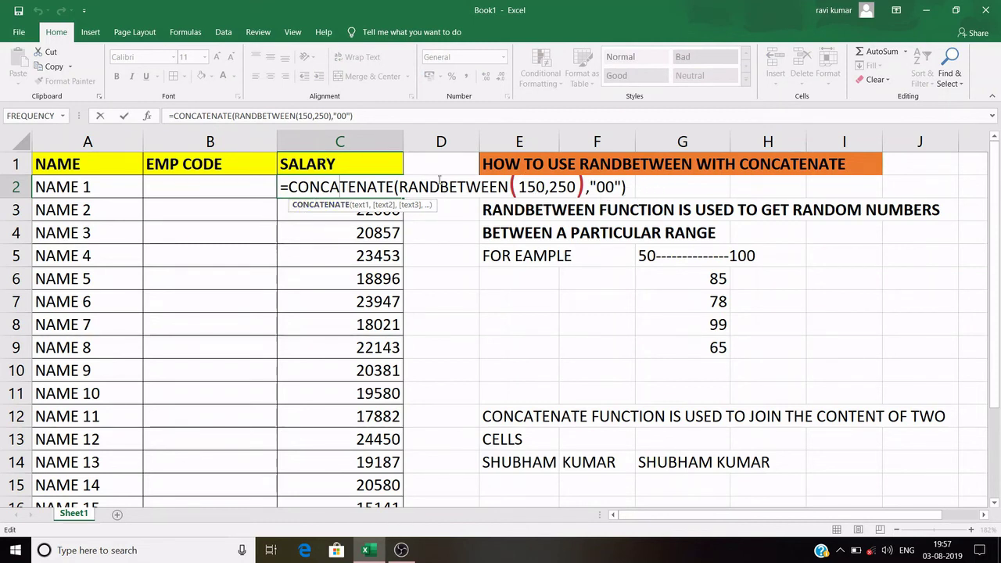
key("Return")
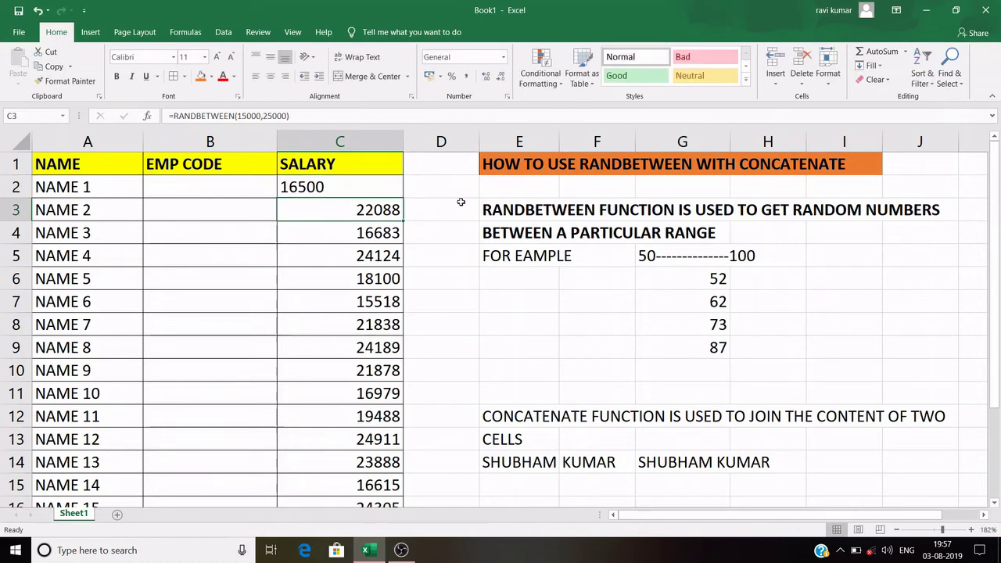
left_click(381, 191)
left_click_drag(403, 198, 401, 466)
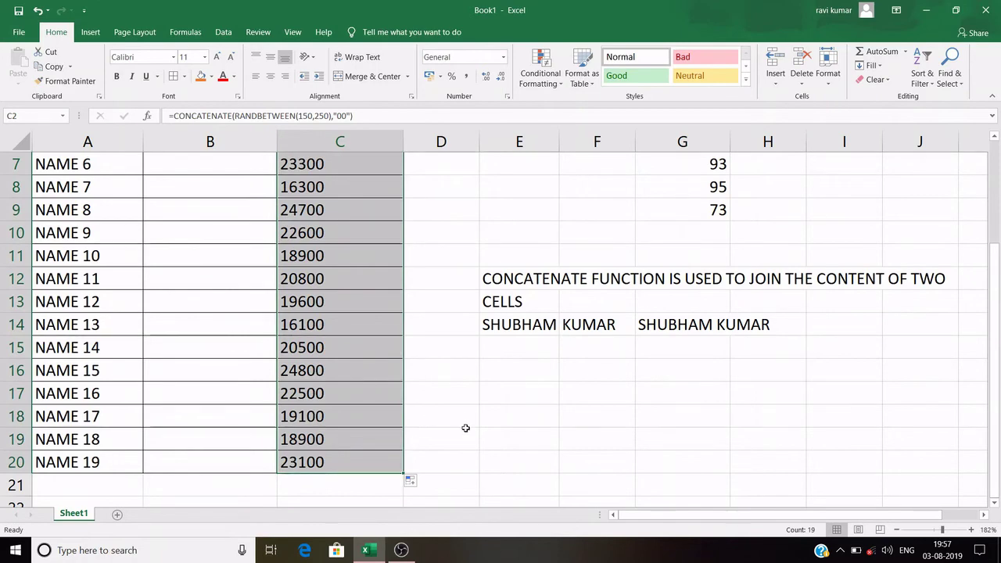
scroll(463, 431, "up", 2)
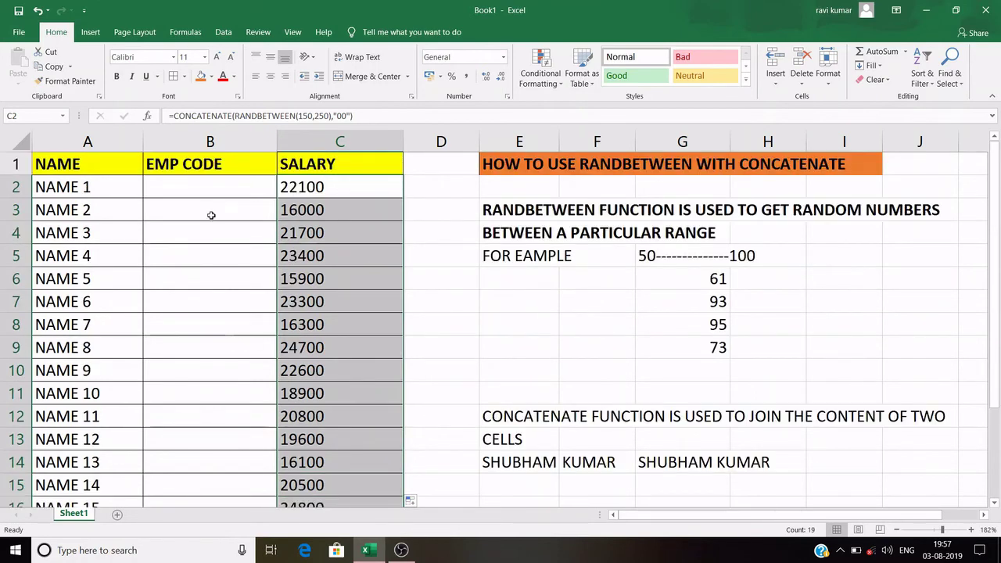
Step: Start a CONCATENATE formula in the first EMP CODE cell, B2, with "ABC" as its first text
left_click(217, 193)
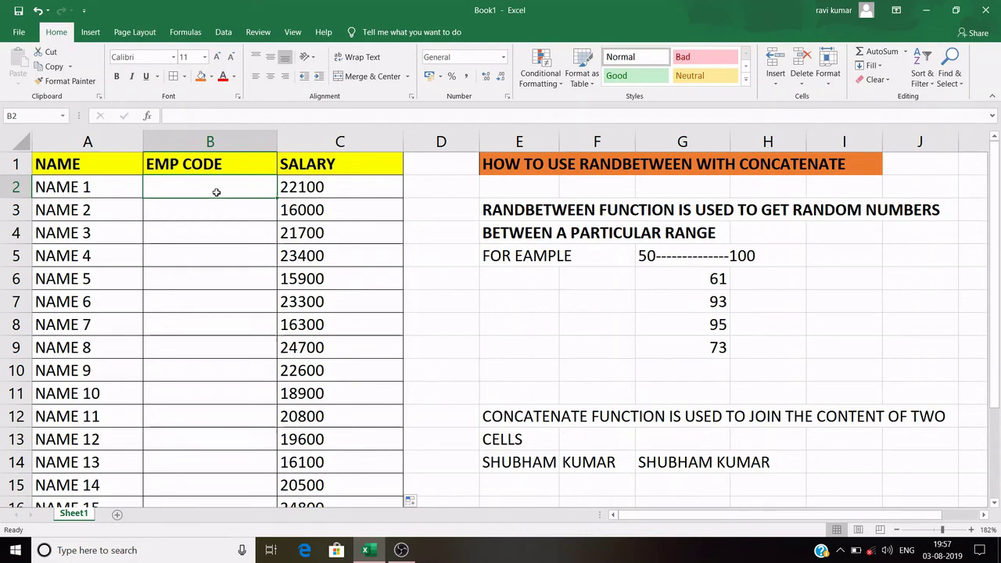
type("=")
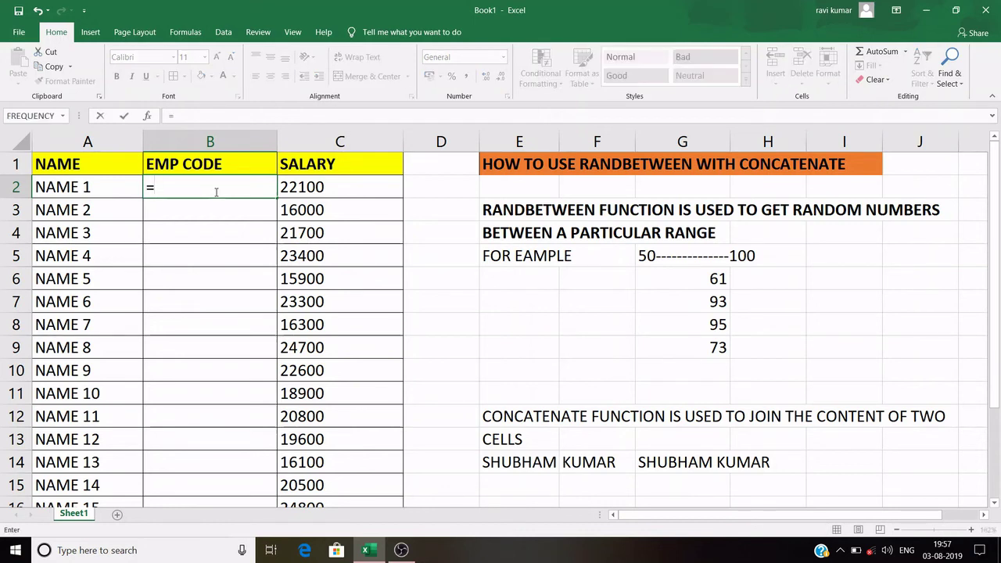
type("CONA")
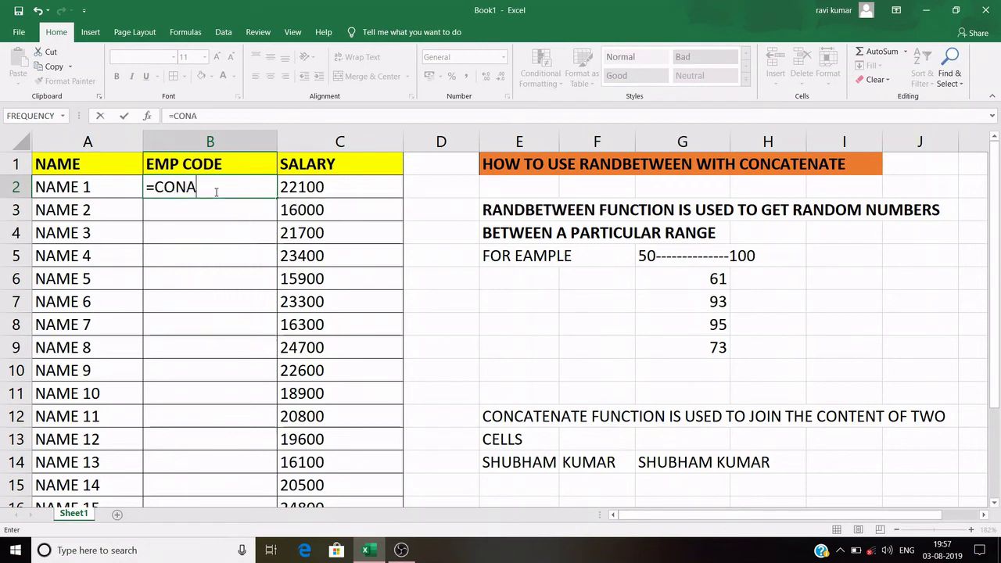
key("BackSpace")
type("CA")
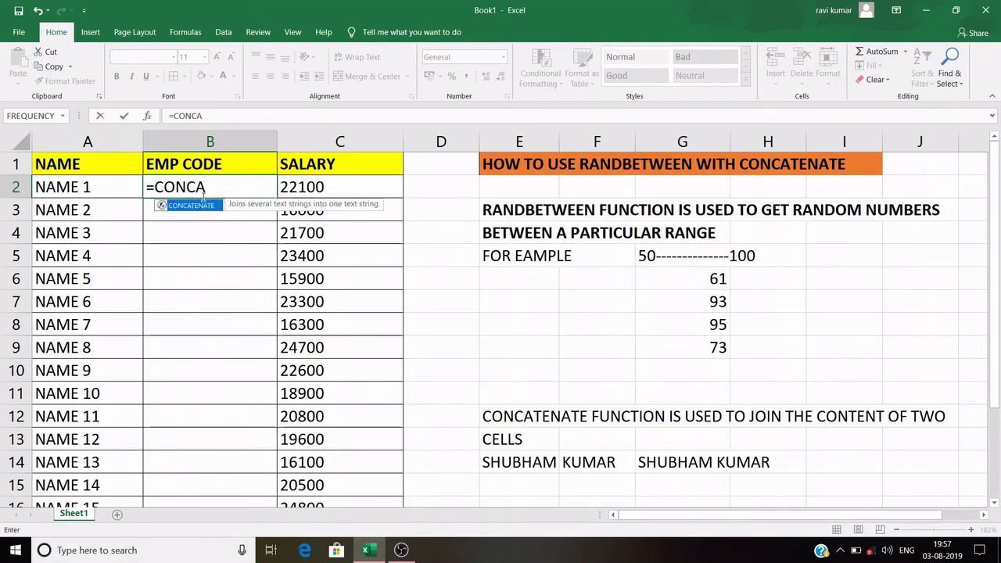
double_click(204, 205)
type("\"ABC")
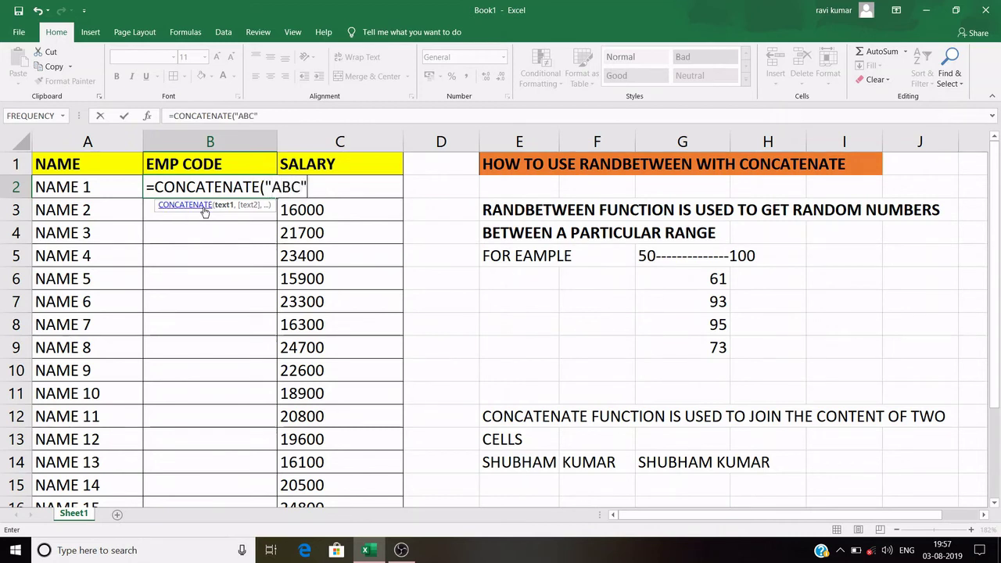
type("\",")
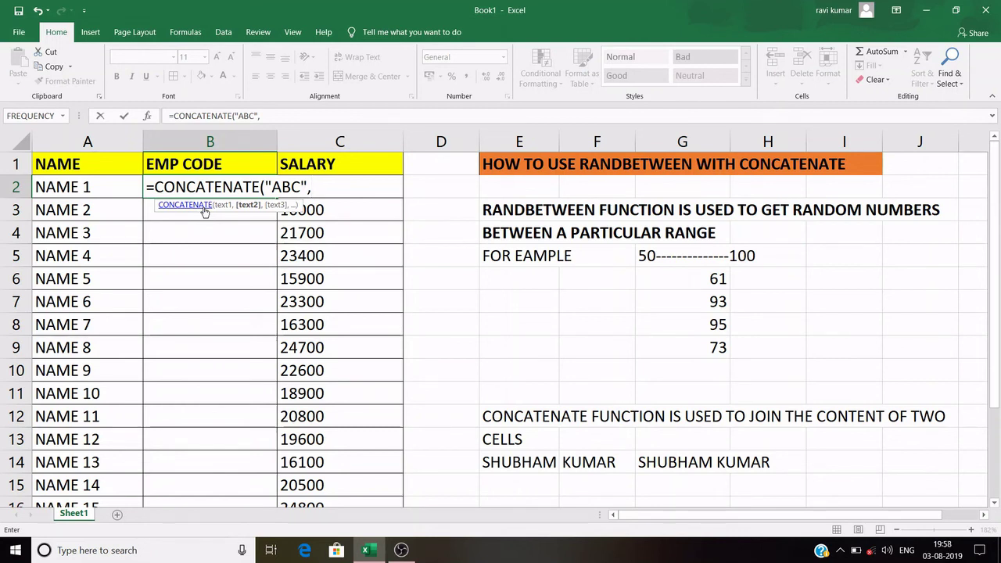
Step: Add RANDBETWEEN with limits 123 and 234 as the second text, completing the B2 formula as =CONCATENATE("ABC",RANDBETWEEN(123,234))
type("RAND")
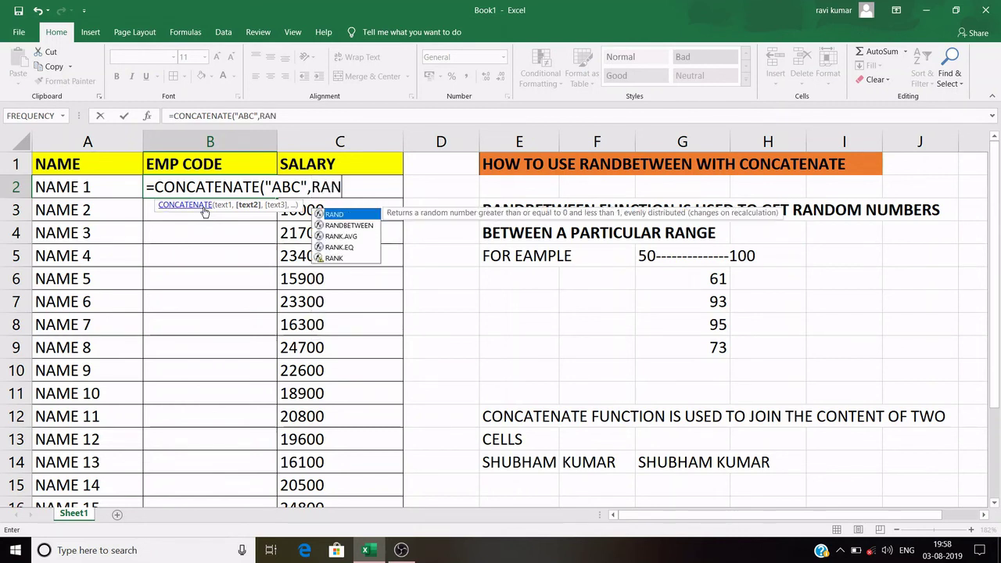
left_click(348, 226)
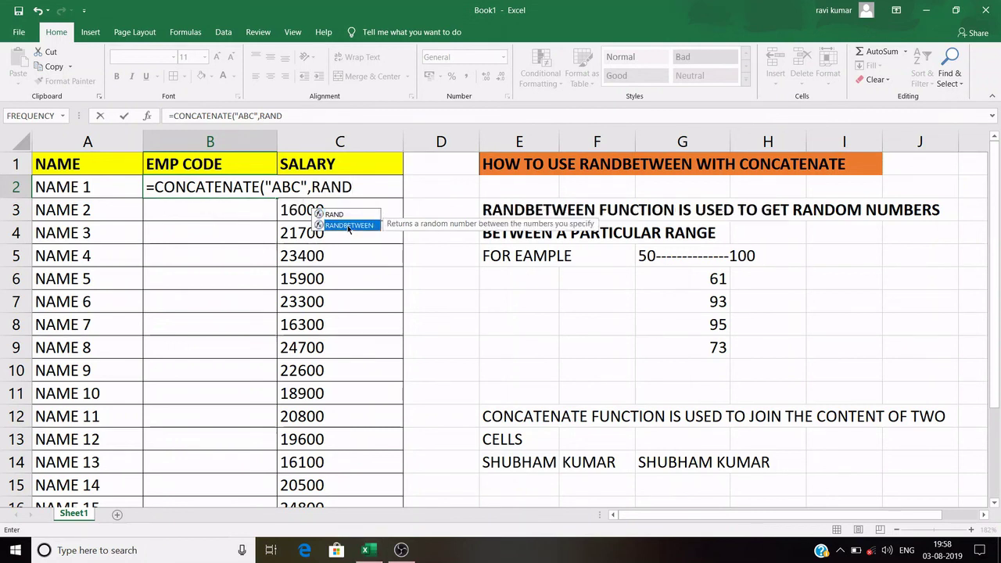
double_click(348, 227)
type("1")
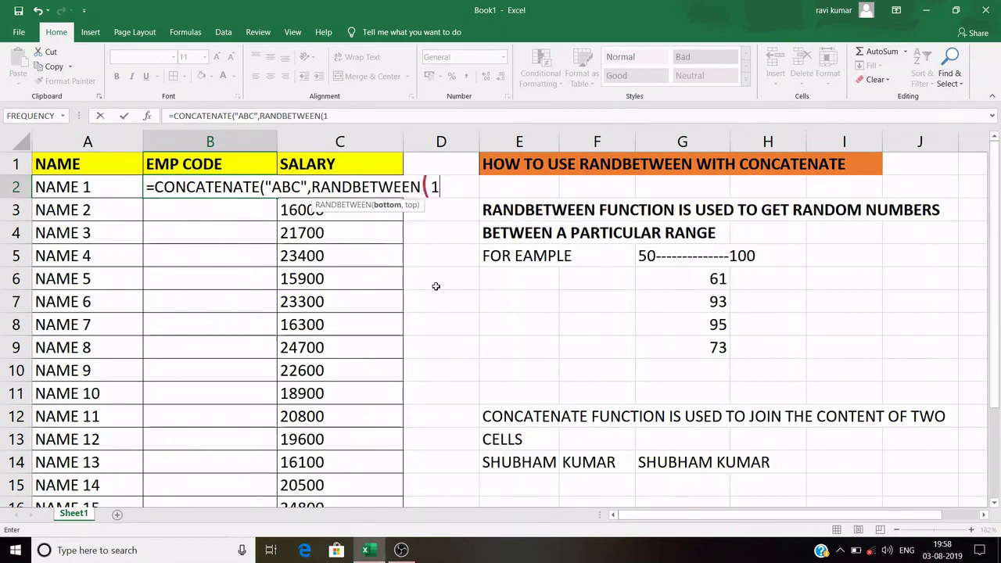
type("23,23")
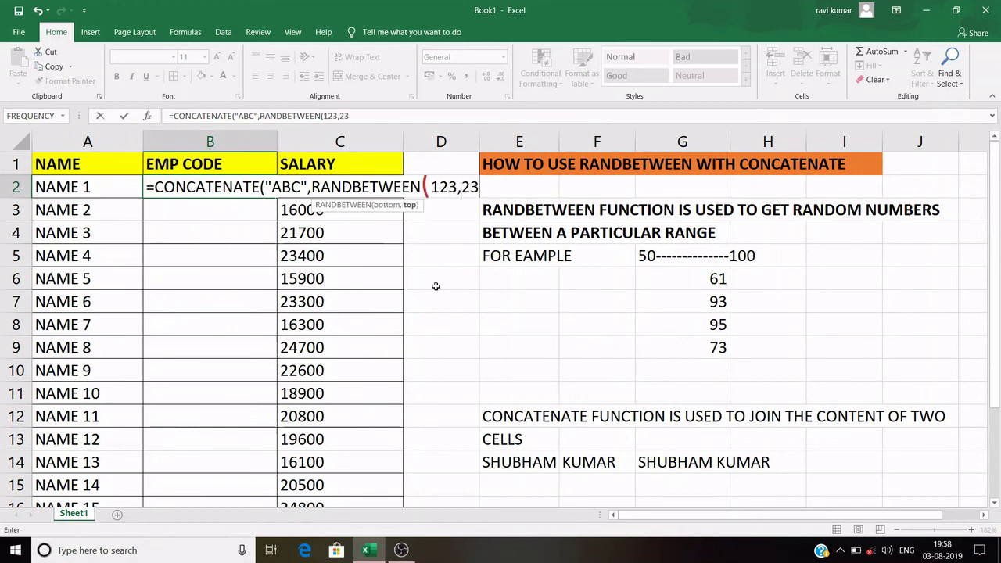
type("4)")
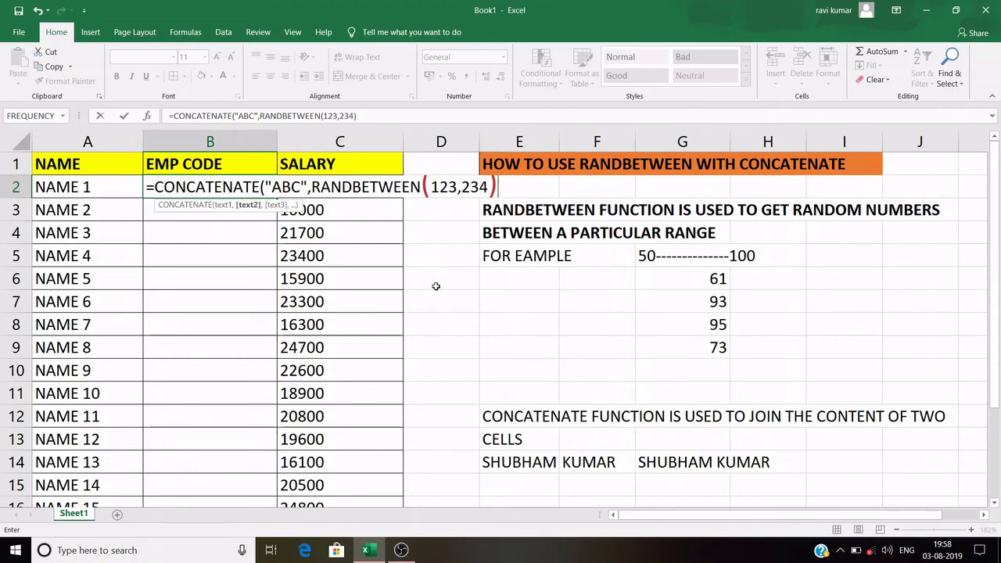
key("BackSpace")
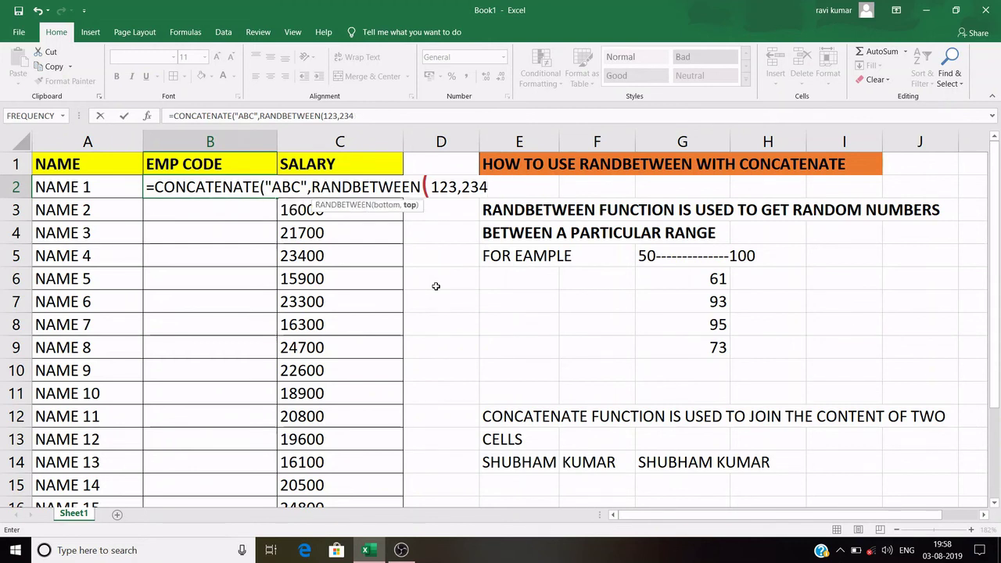
left_click(428, 193)
left_click(501, 192)
type("))")
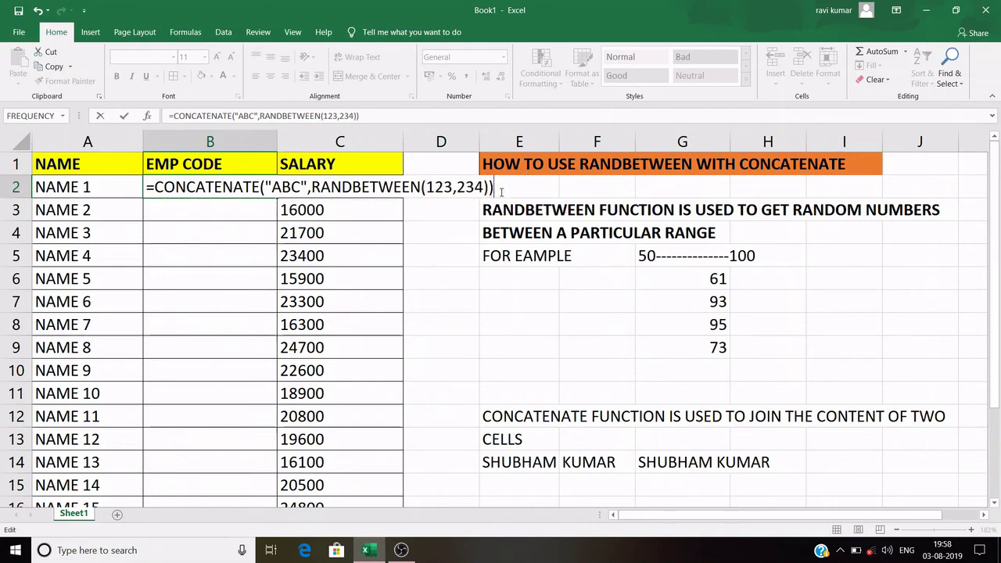
key("Return")
Step: Fill the employee code formula from B2 down through B20
left_click(283, 191)
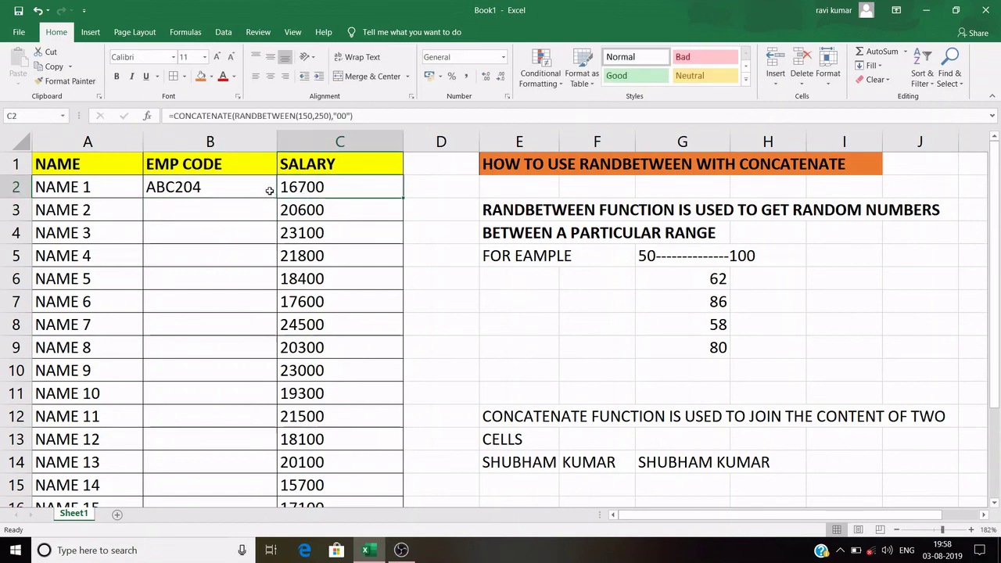
left_click(267, 190)
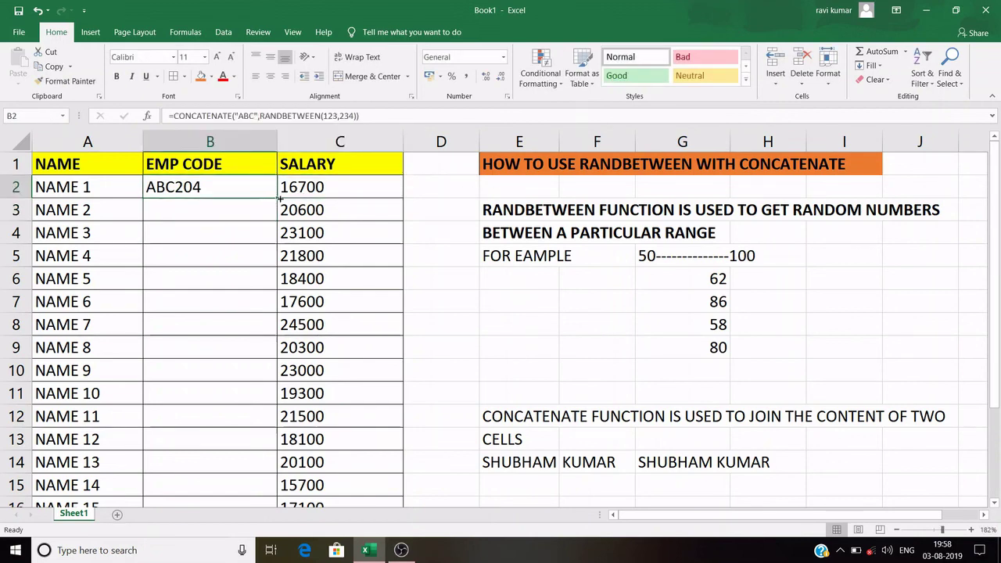
left_click_drag(279, 199, 255, 418)
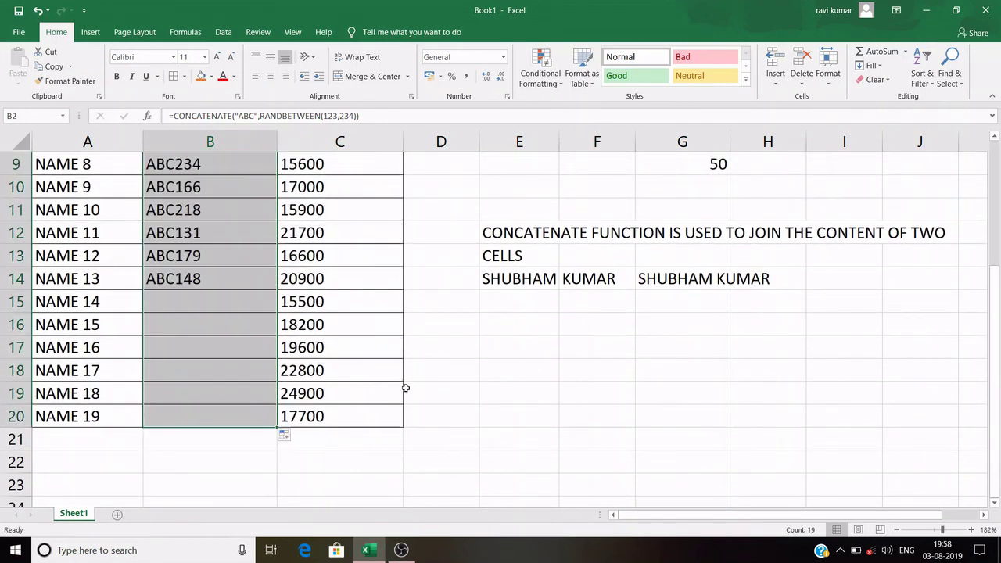
scroll(406, 388, "up", 3)
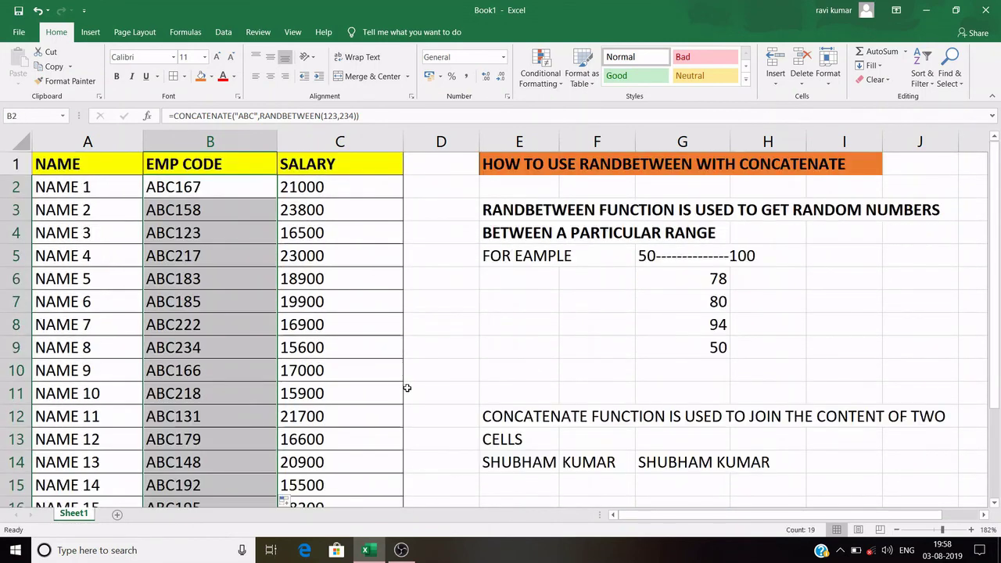
left_click(549, 357)
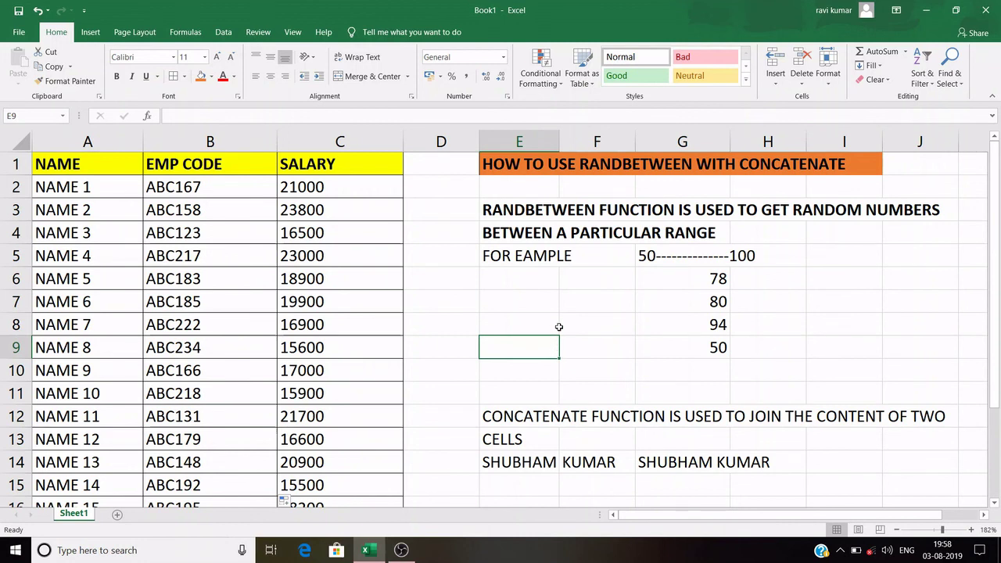